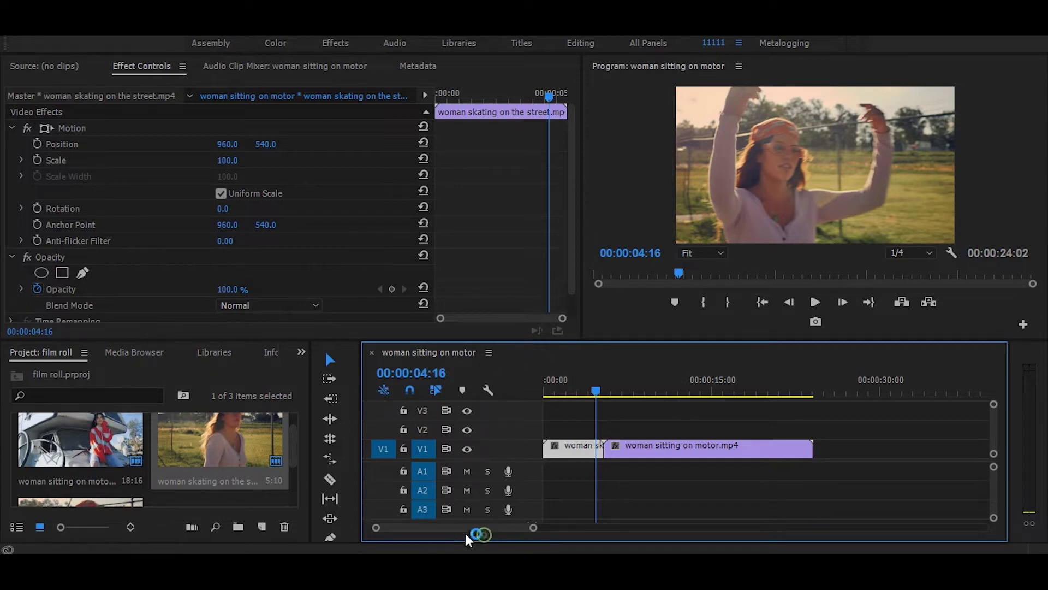
Zoom the timeline to the first ten seconds around the skating-to-motor join
left_click_drag(530, 530, 443, 529)
Preview the skating-to-motor cut and park the playhead at 00:00:06:06
left_click(797, 388)
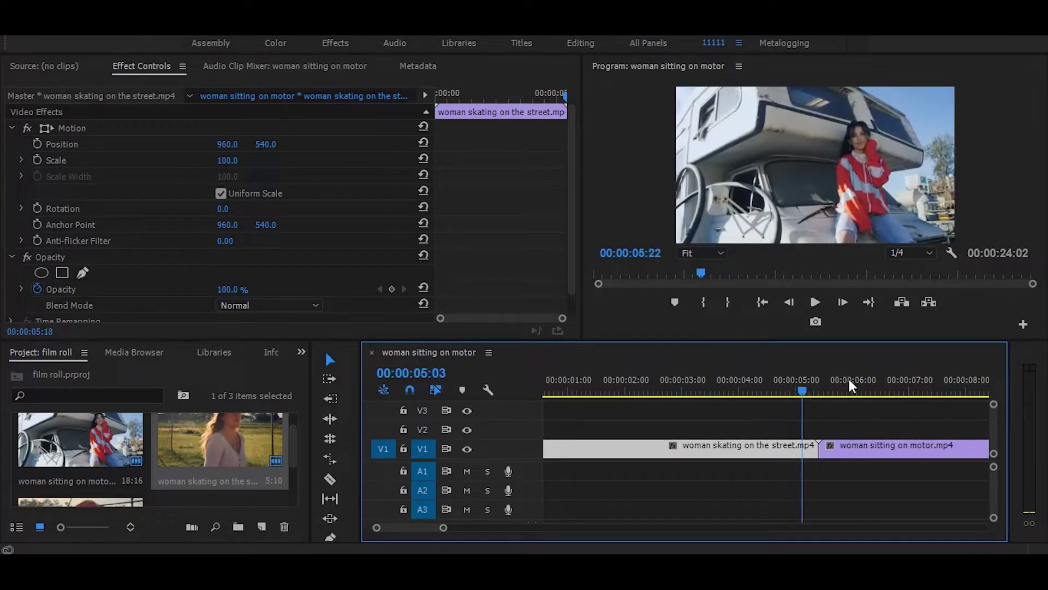
left_click_drag(850, 383, 778, 392)
key("space")
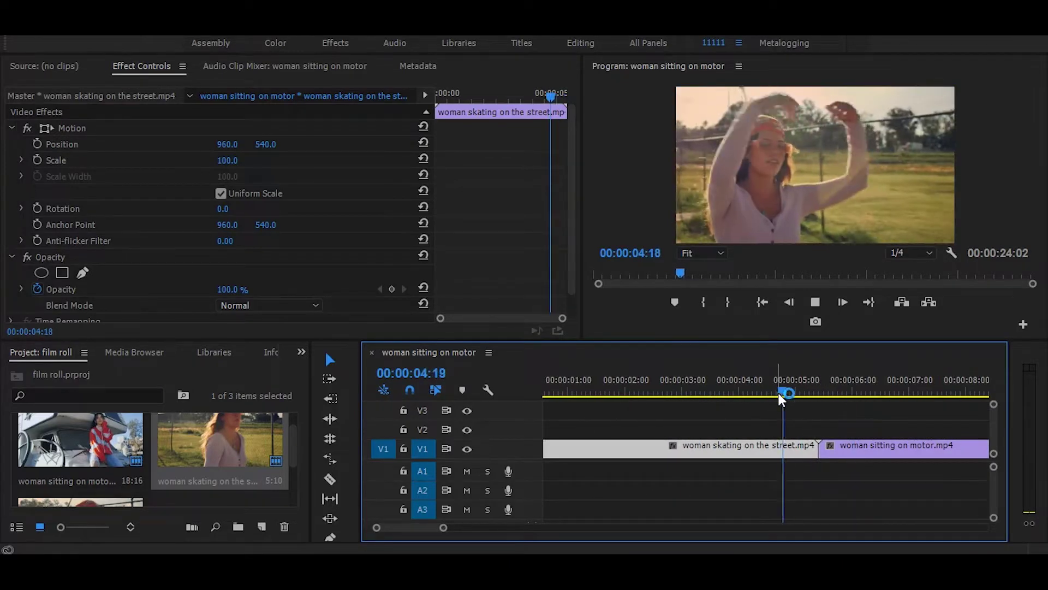
key("space")
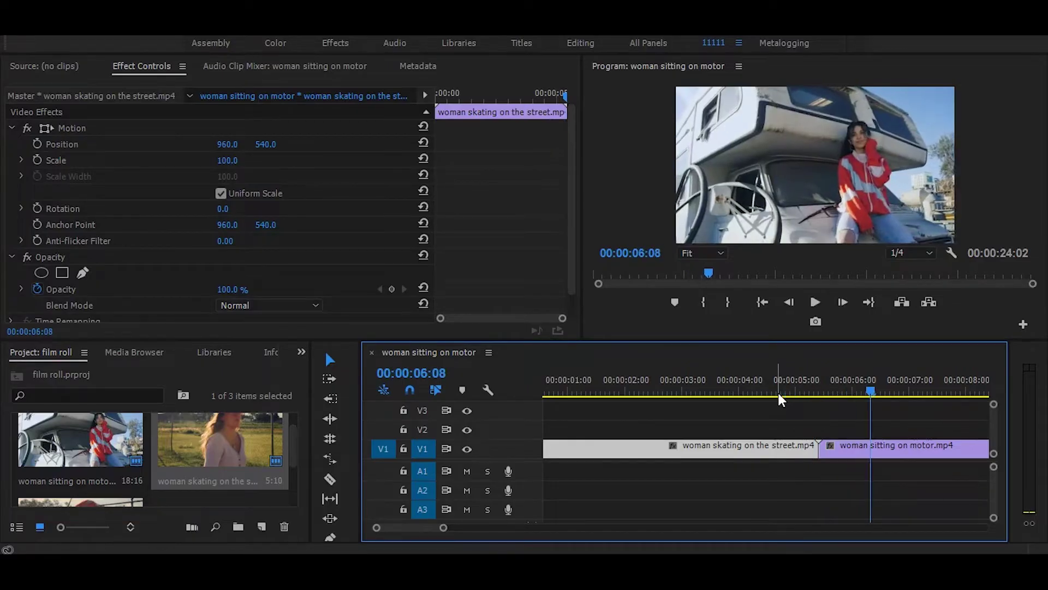
key("Left")
key("Left")
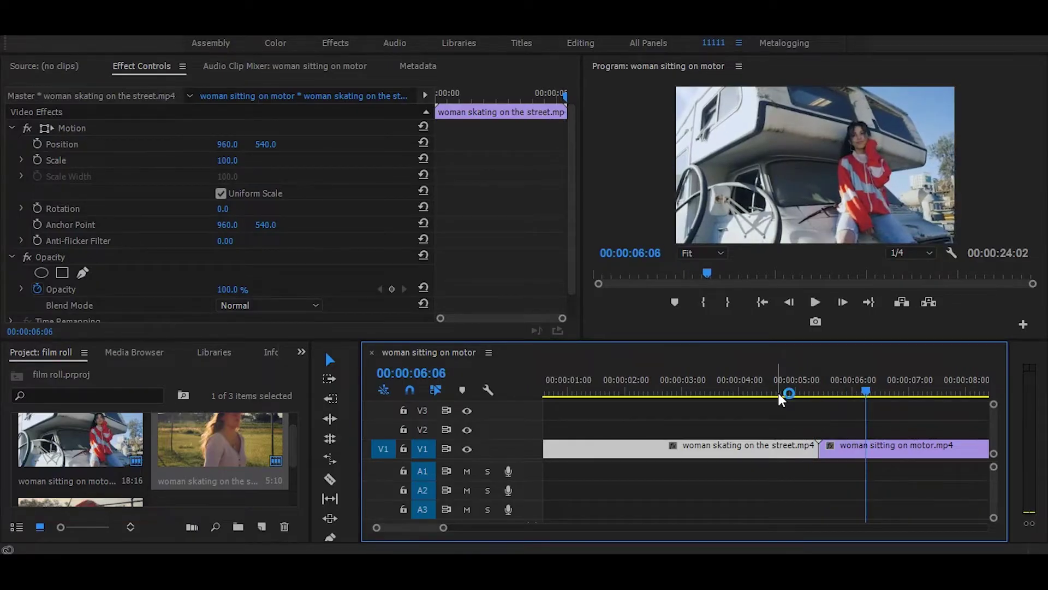
key("c")
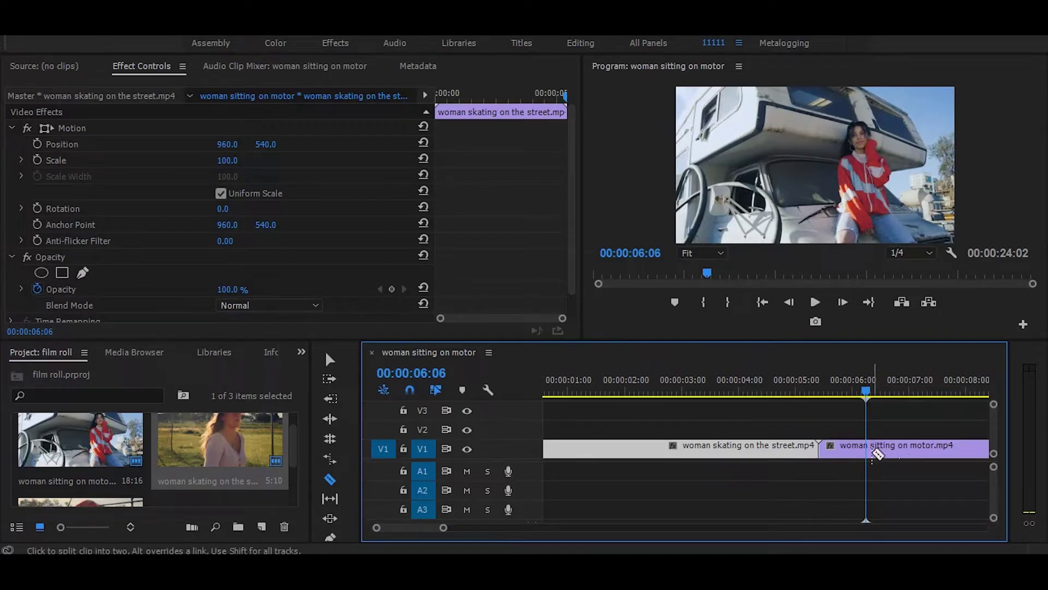
Razor the motor clip at 06:06 and the skating clip at 04:15, then select both short pieces
left_click(872, 452)
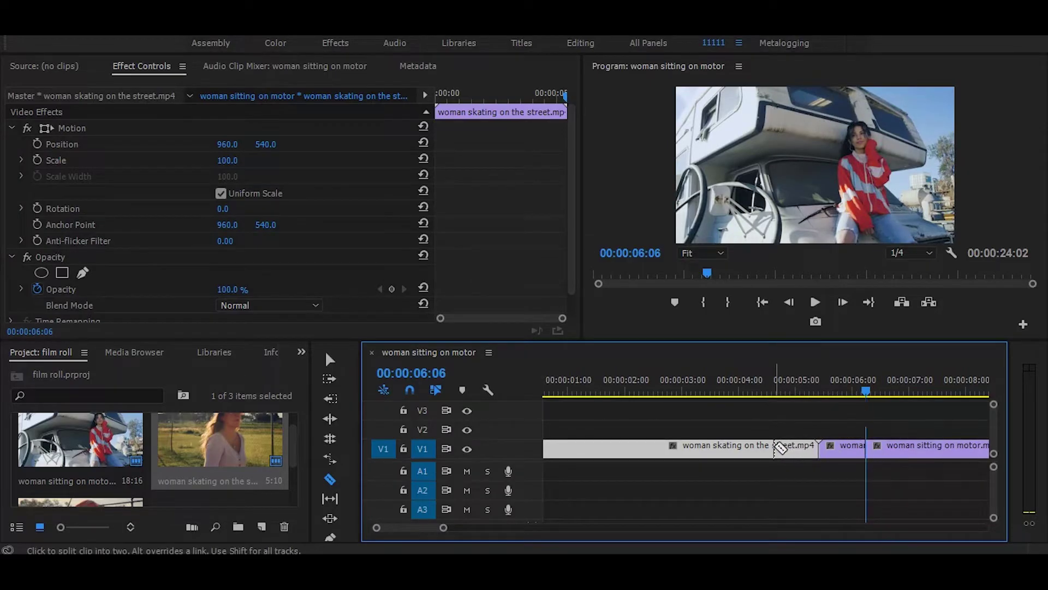
left_click(775, 448)
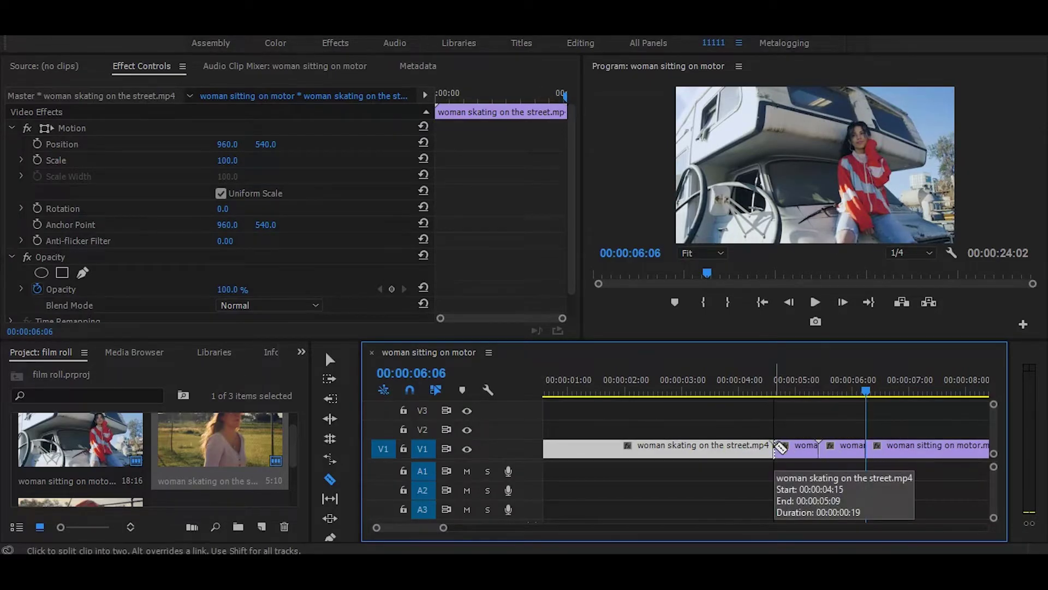
key("v")
left_click_drag(867, 389, 738, 379)
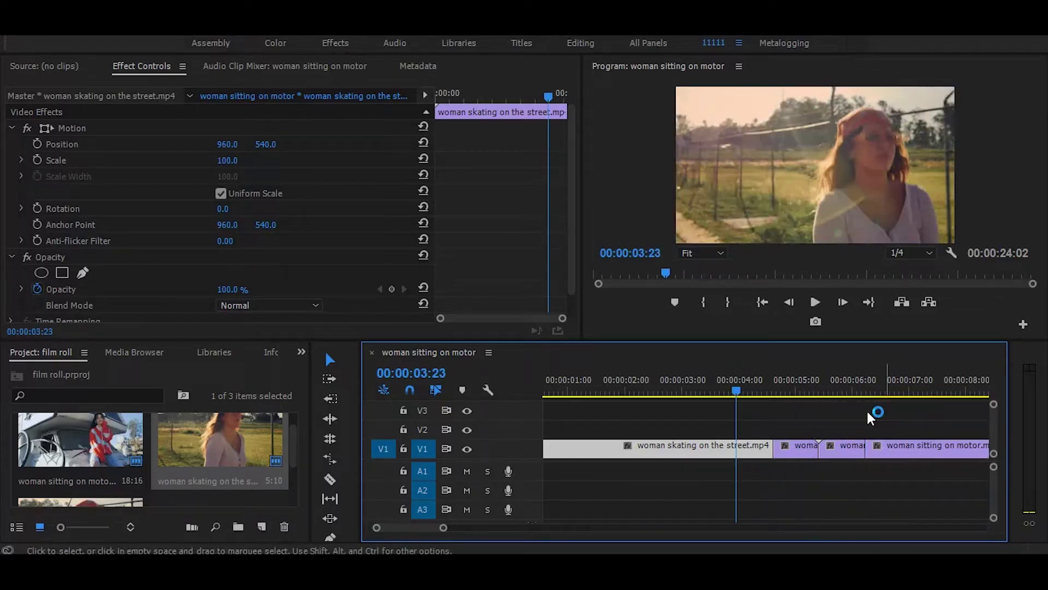
left_click_drag(782, 408, 841, 451)
Nest the two selected pieces into Nested Sequence 05 using the default name
right_click(843, 453)
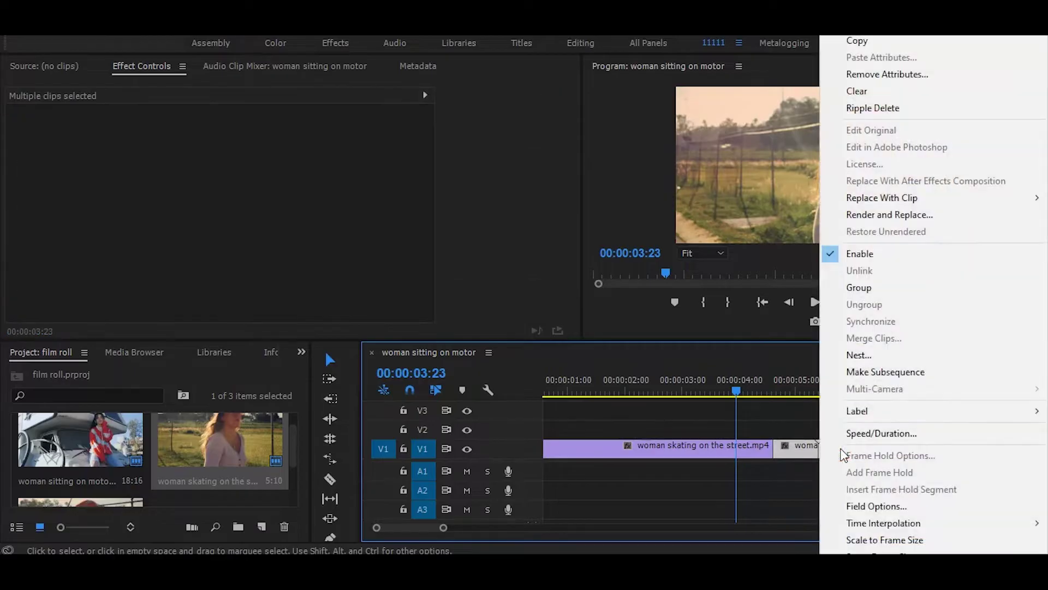
left_click(873, 352)
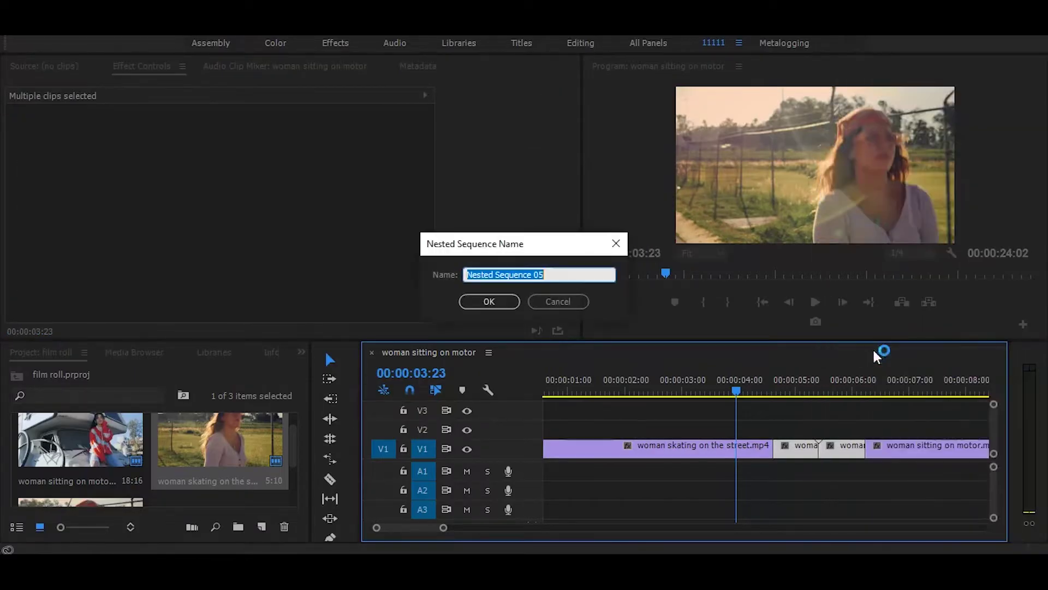
left_click(509, 303)
left_click_drag(753, 392, 822, 393)
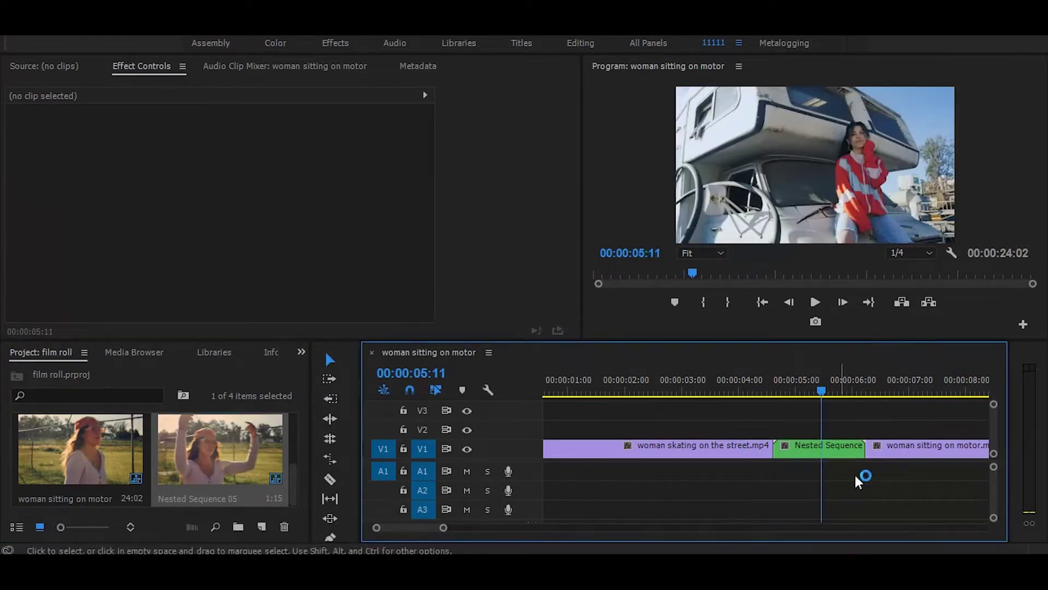
Search 'offs' in the Effects panel and apply Distort > Offset to Nested Sequence 05
left_click(302, 352)
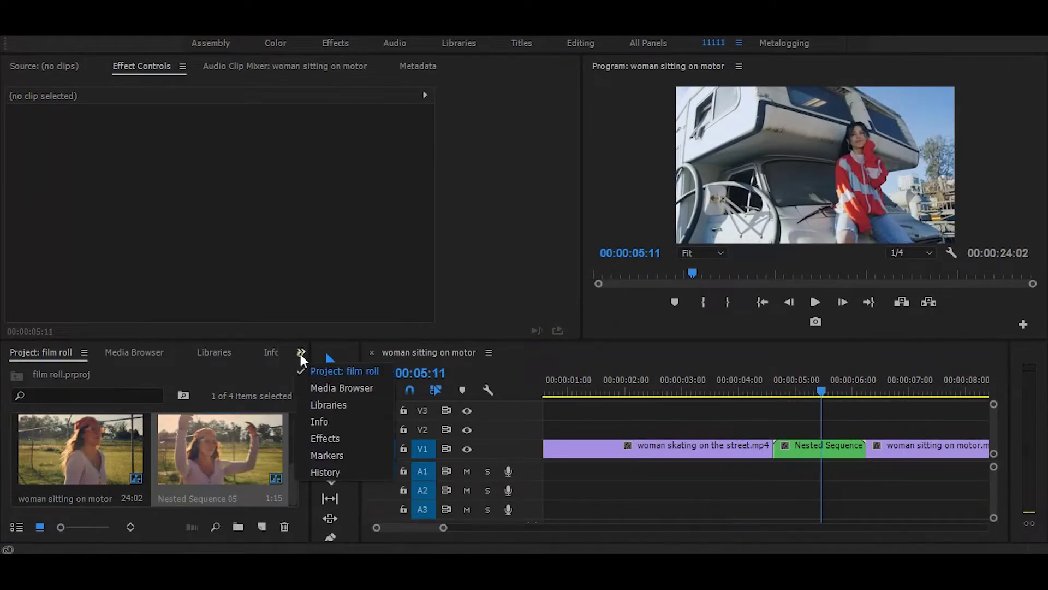
left_click(325, 440)
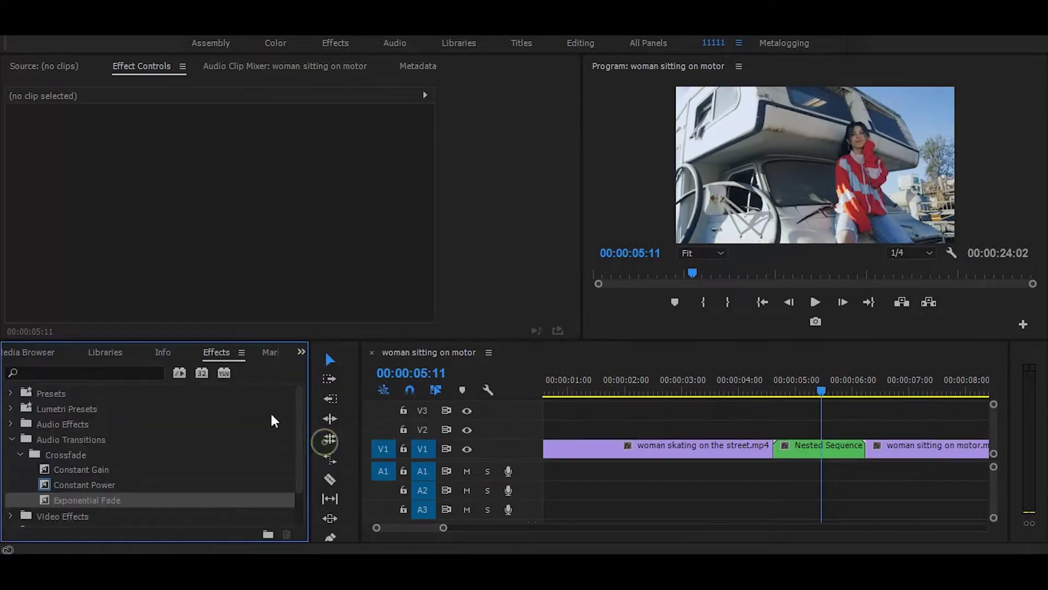
left_click(133, 366)
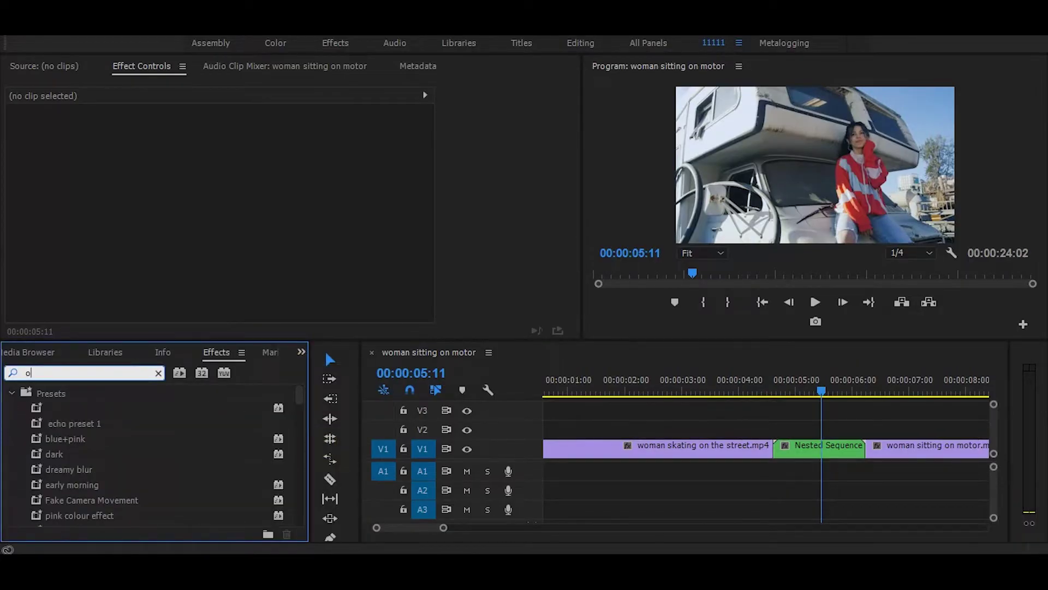
type("offset")
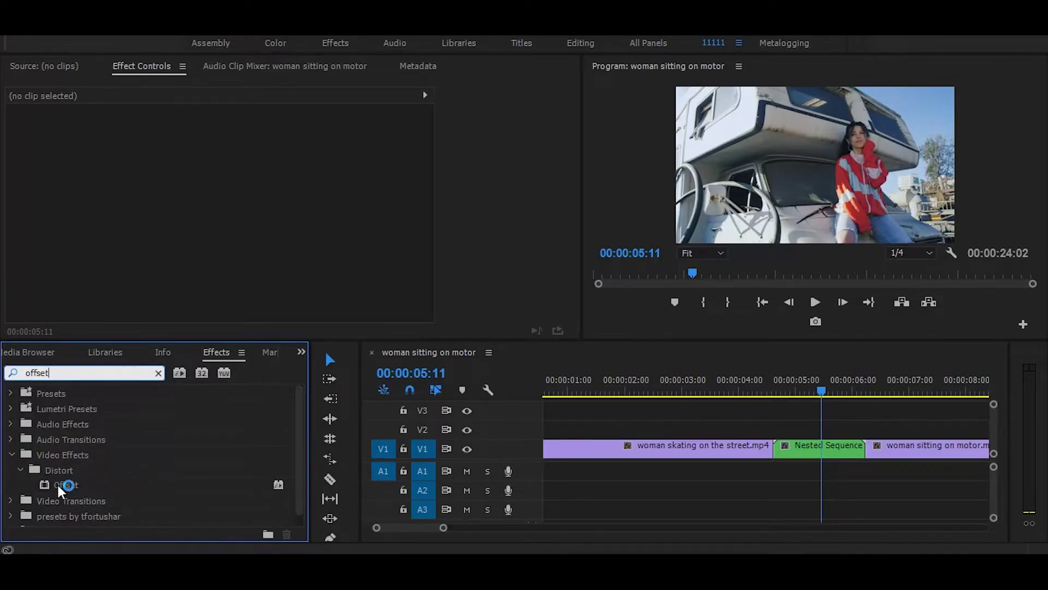
left_click_drag(66, 482, 802, 443)
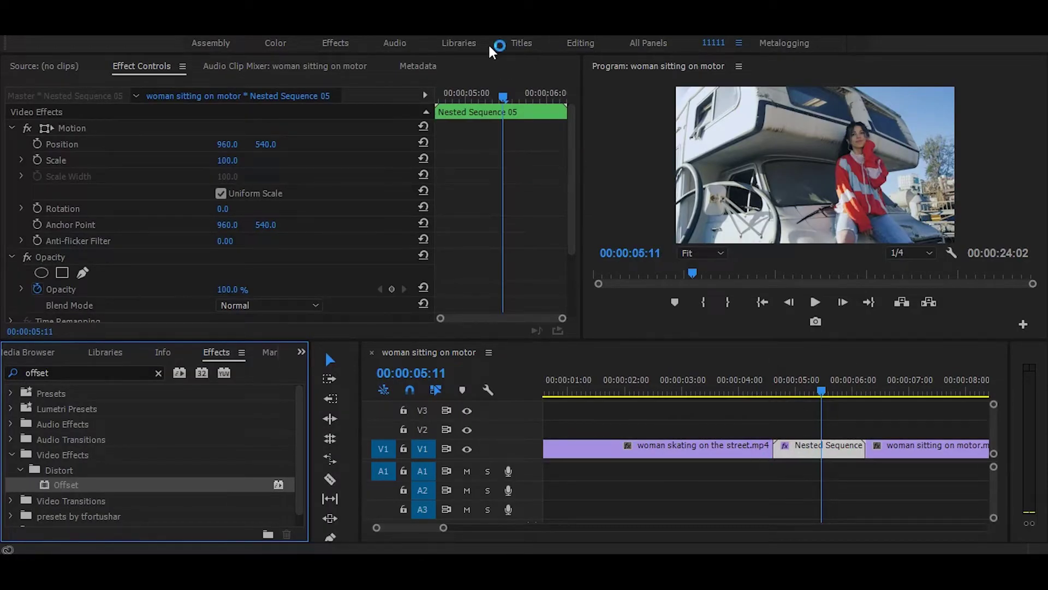
left_click_drag(573, 143, 568, 238)
Keyframe Shift Center To from 960, 540 at the clip start to 960, -2704 at its end
left_click(566, 233)
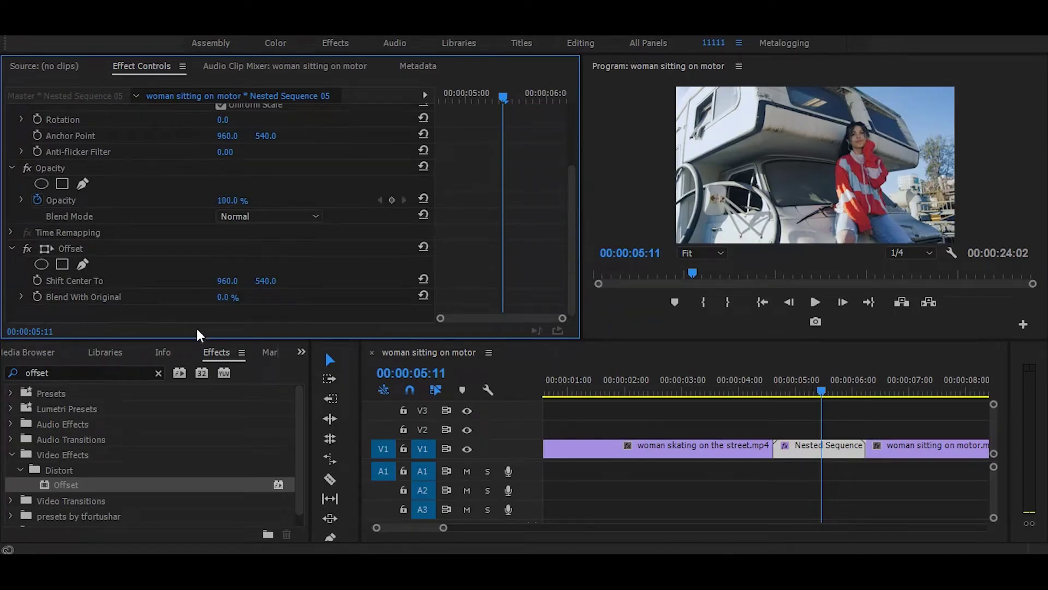
left_click_drag(505, 94, 422, 98)
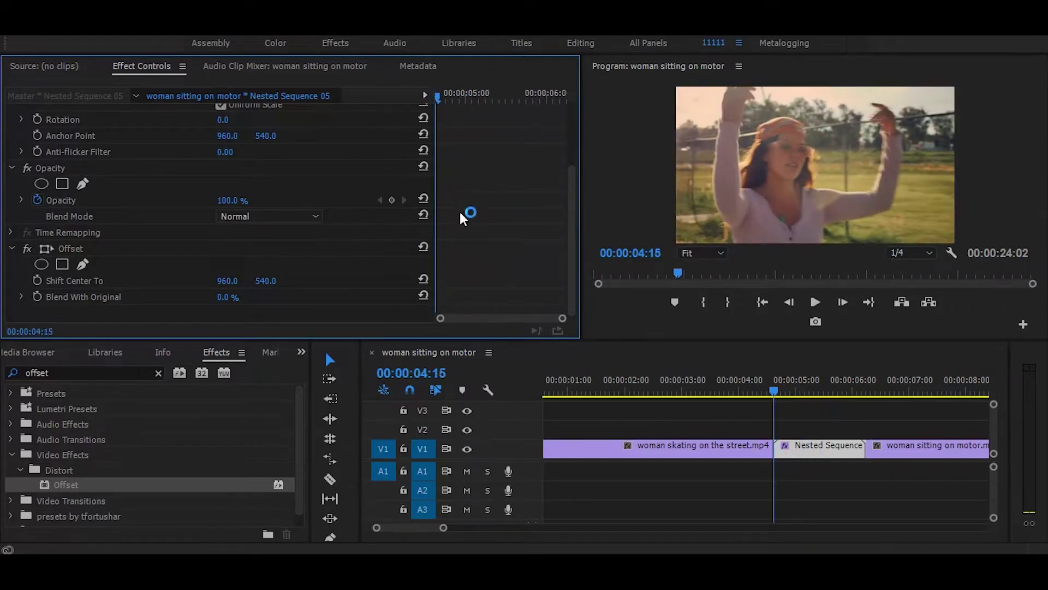
left_click(37, 280)
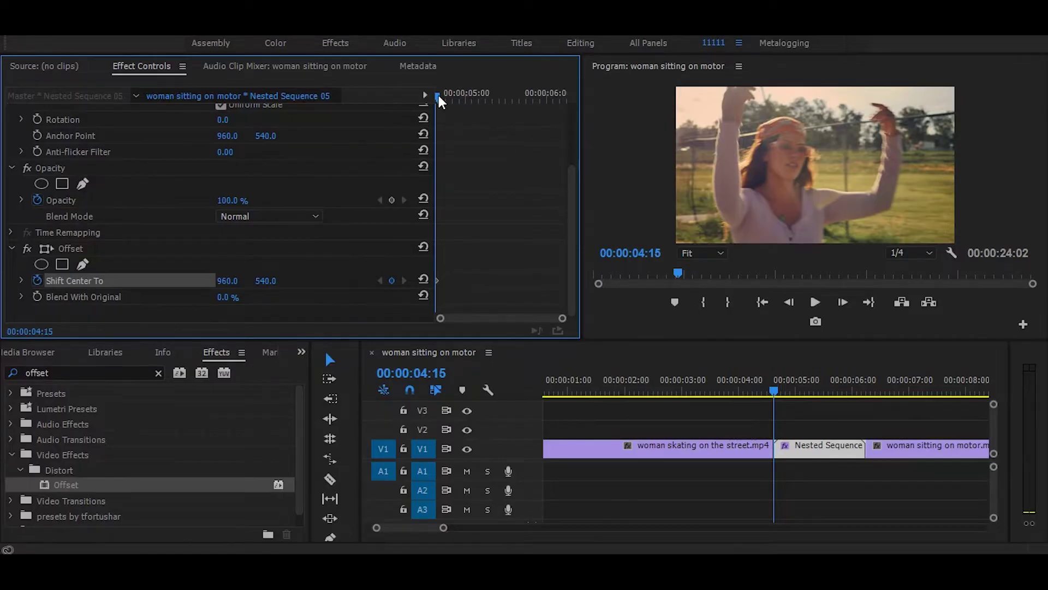
left_click_drag(437, 95, 567, 102)
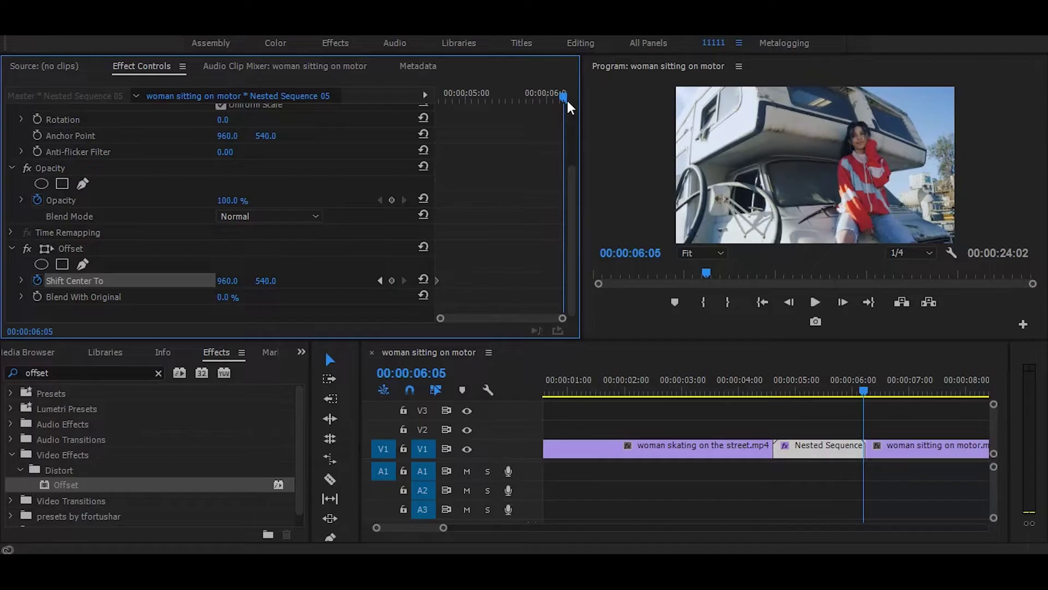
mouse_move(276, 281)
left_mouse_down()
mouse_move(195, 281)
mouse_move(272, 281)
left_mouse_up()
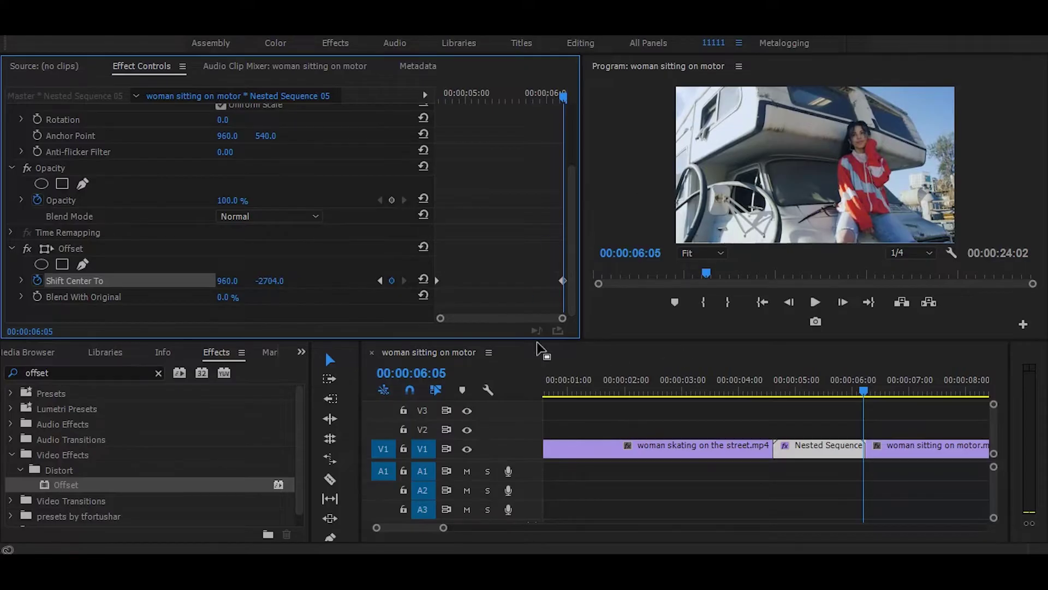
Play back the vertical slide and check it at 06:04 and 05:05
left_click(762, 370)
key("space")
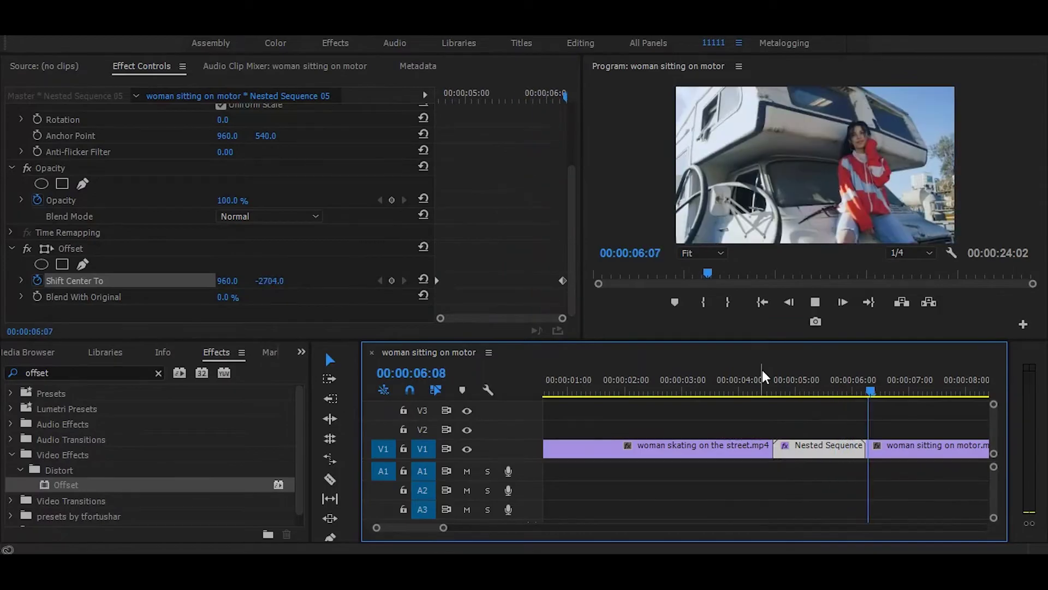
key("space")
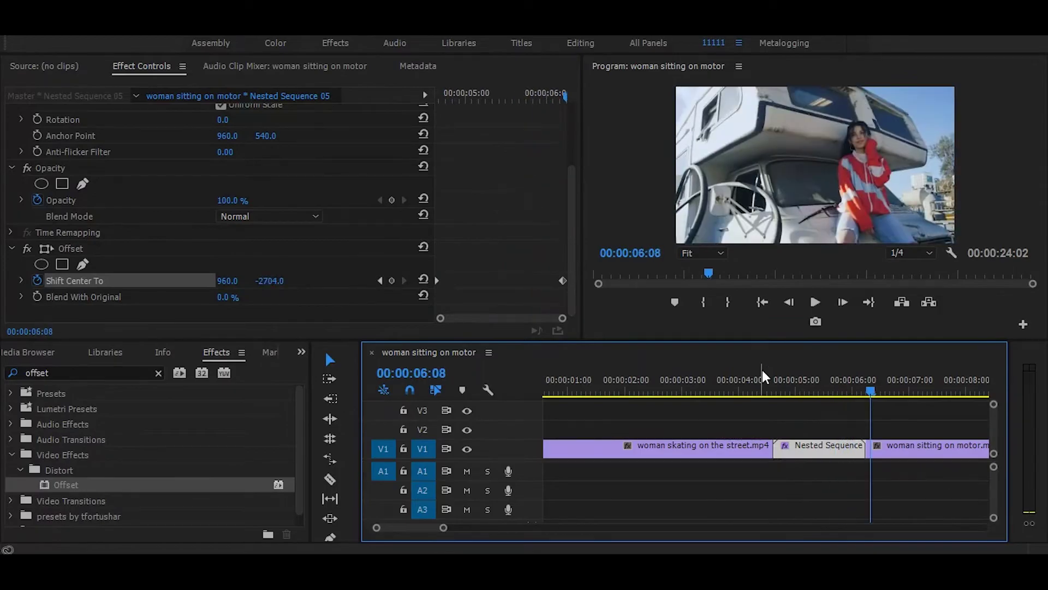
left_click(863, 389)
left_click(808, 388)
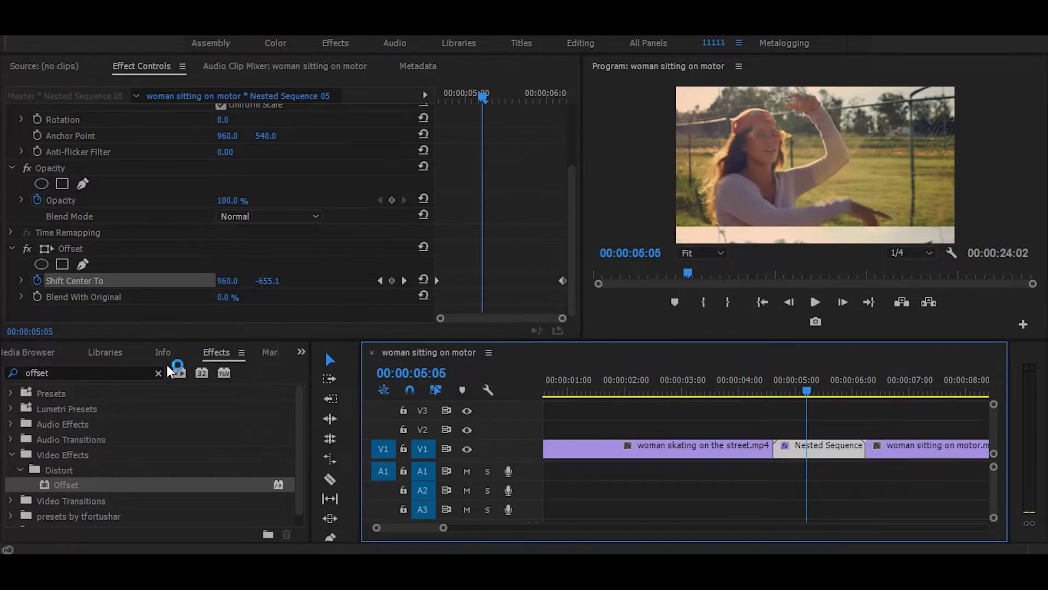
Search 'transf' and apply the Transform effect to Nested Sequence 05 at default values
left_click(141, 365)
key("BackSpace")
key("BackSpace")
key("BackSpace")
key("BackSpace")
key("BackSpace")
key("BackSpace")
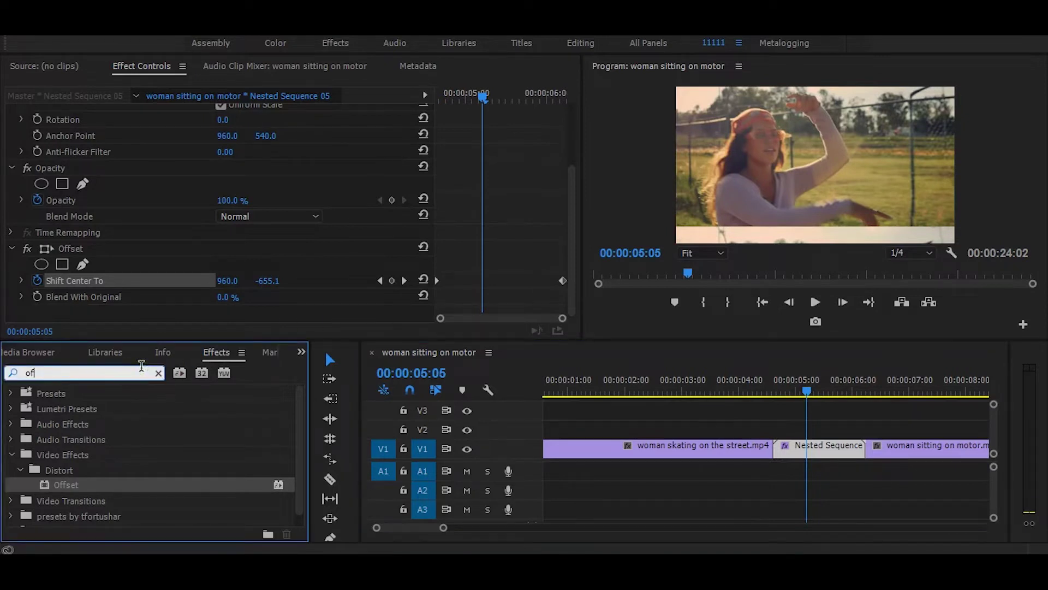
type("tra")
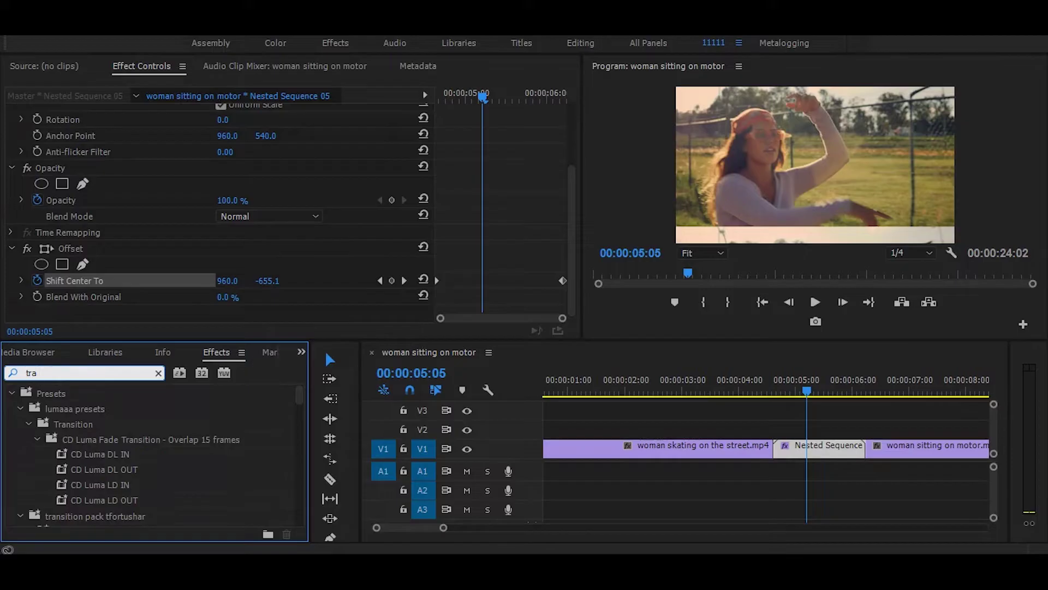
type("mn")
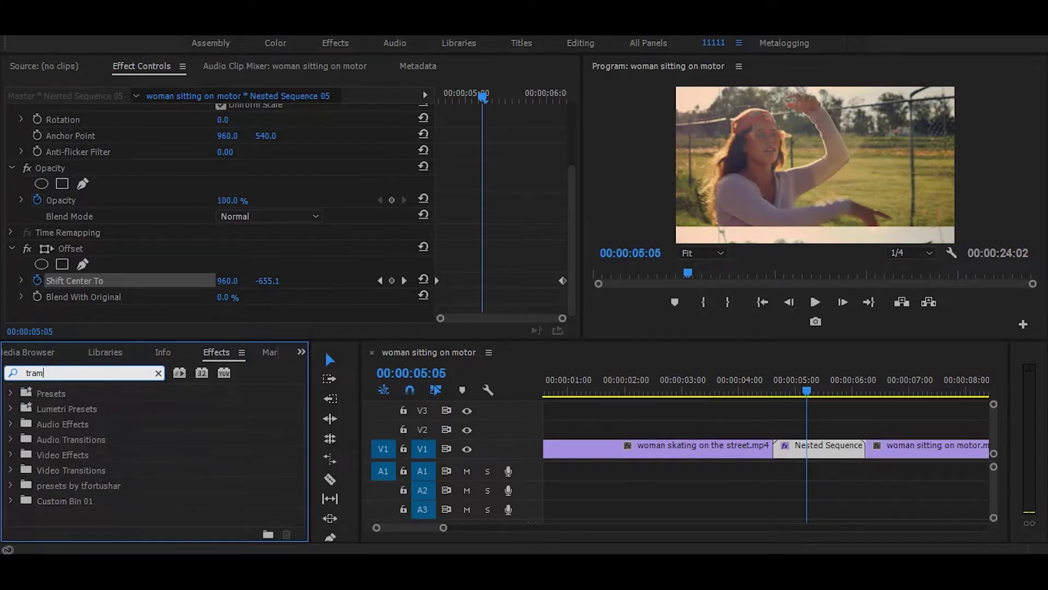
key("BackSpace")
type("nsf")
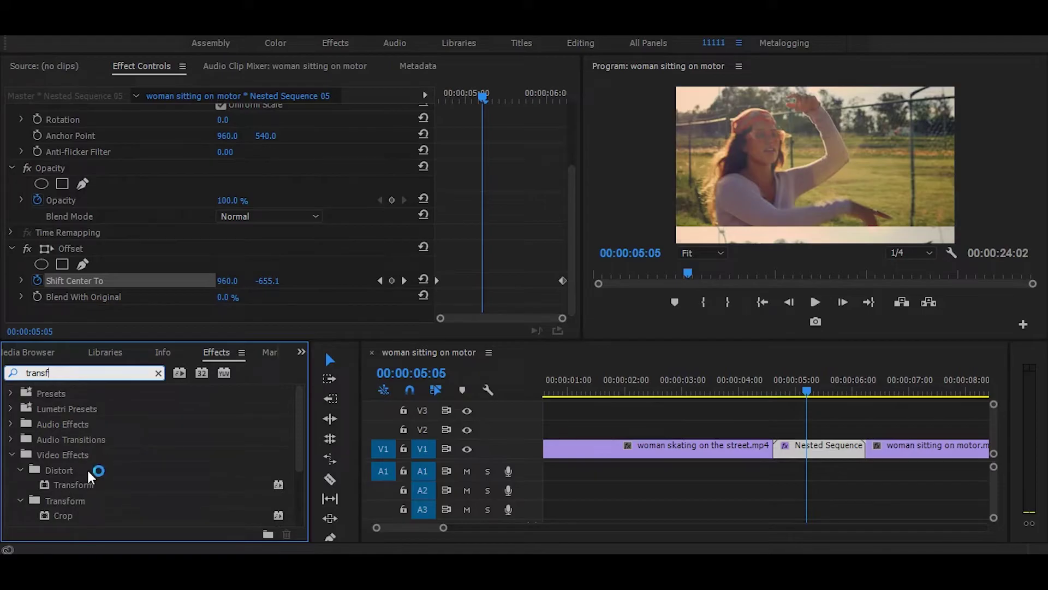
left_click_drag(80, 485, 812, 448)
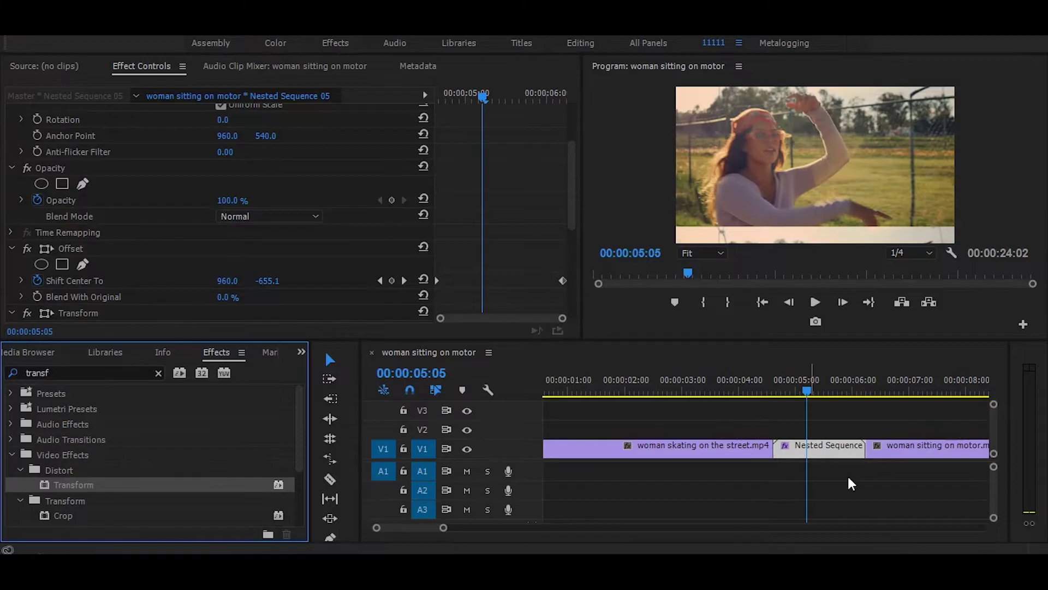
left_click_drag(577, 193, 581, 282)
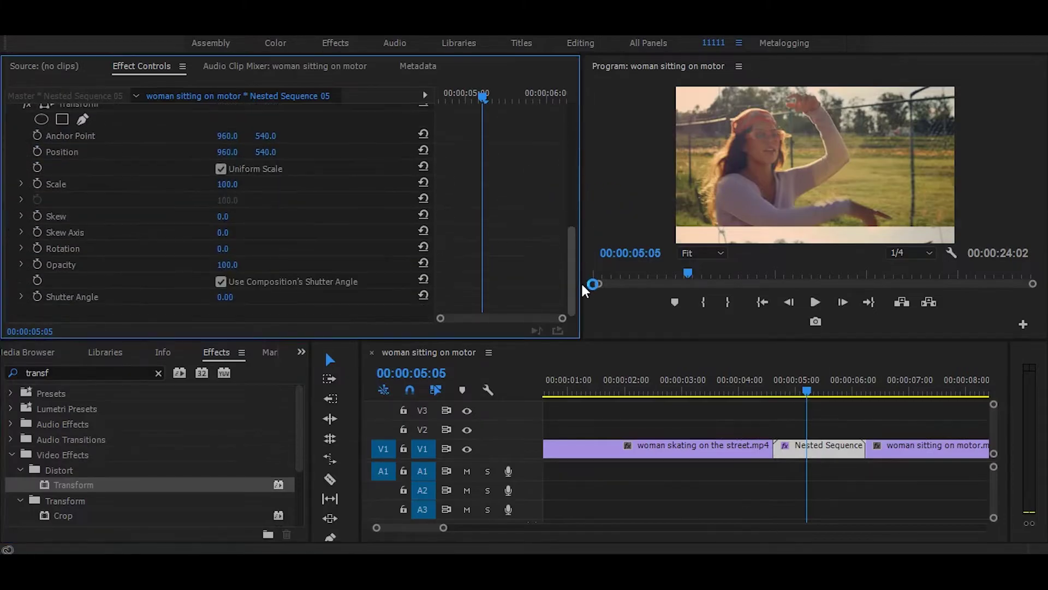
left_click_drag(492, 94, 408, 93)
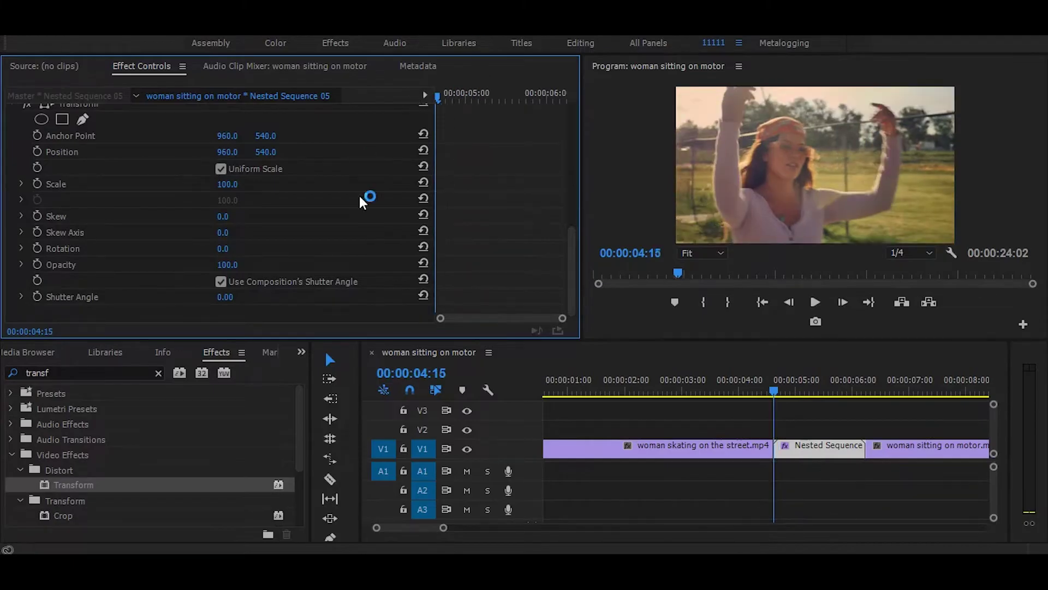
Keyframe Transform Scale at 100 at 04:15 and 75 at 04:19
left_click(37, 184)
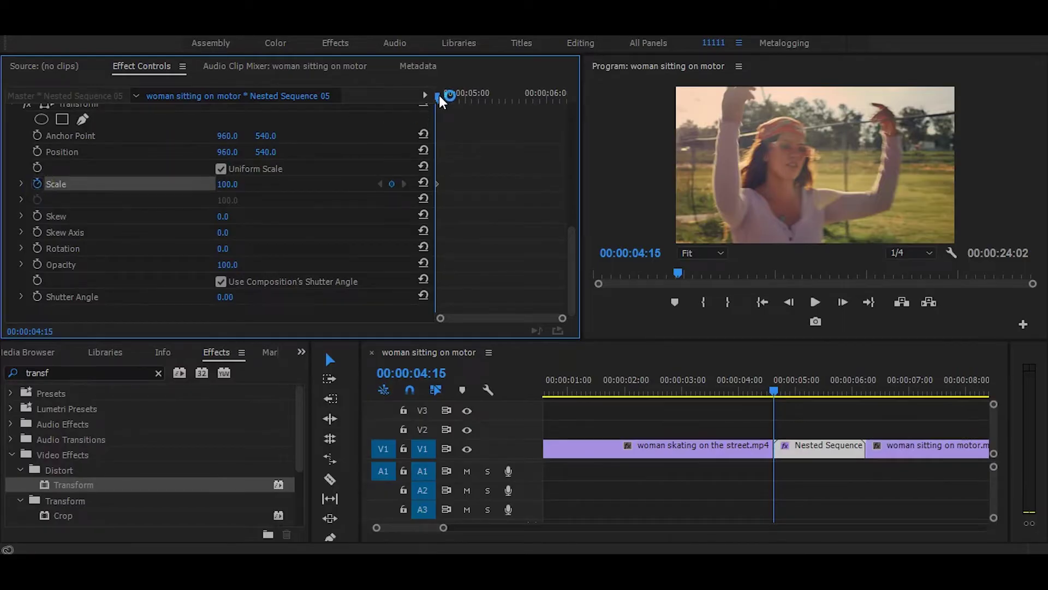
left_click_drag(439, 95, 454, 97)
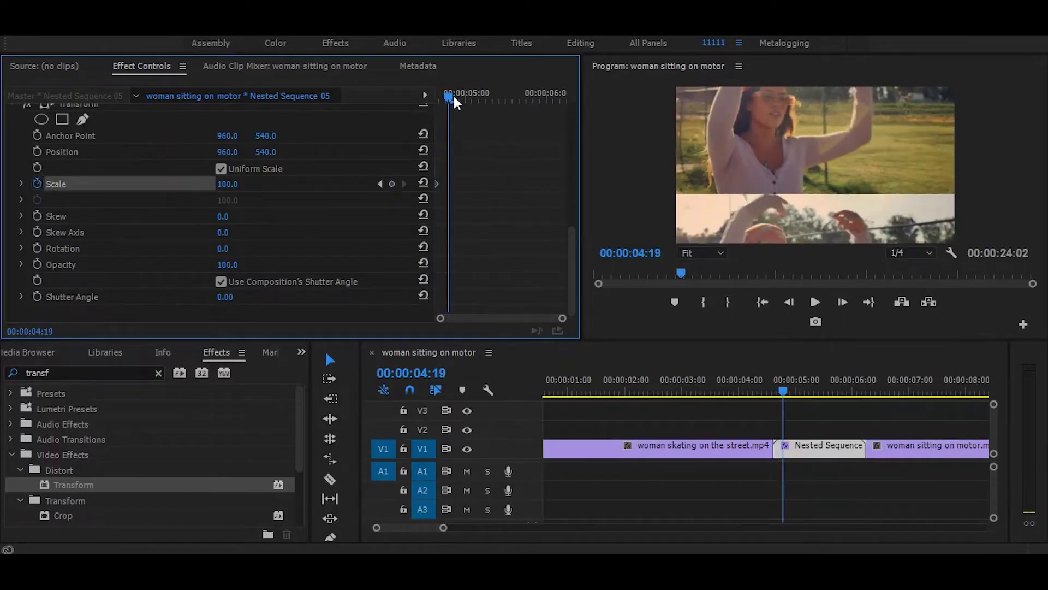
left_click(234, 184)
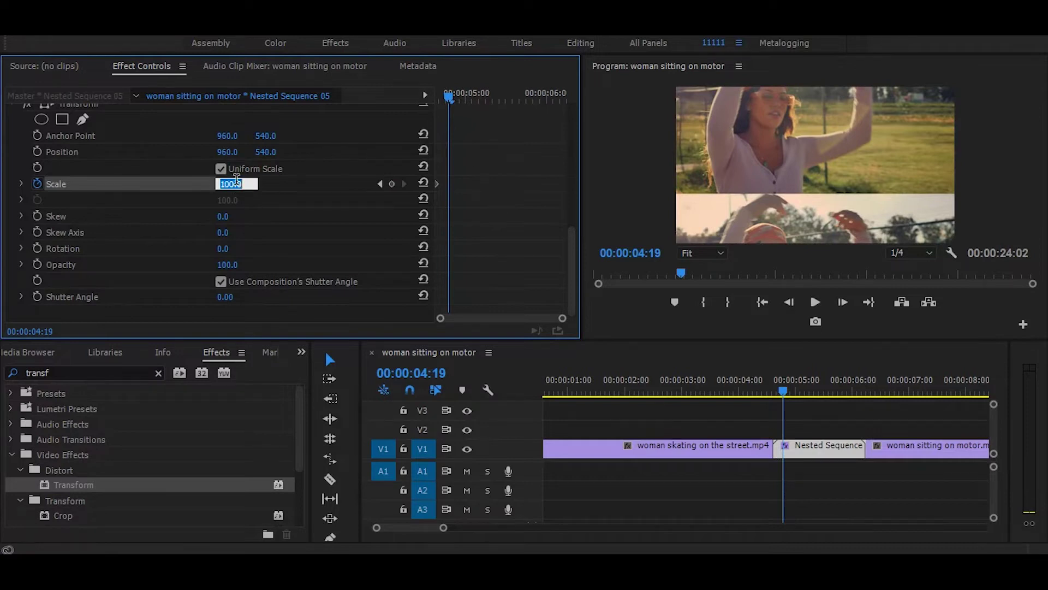
type("75")
key("Return")
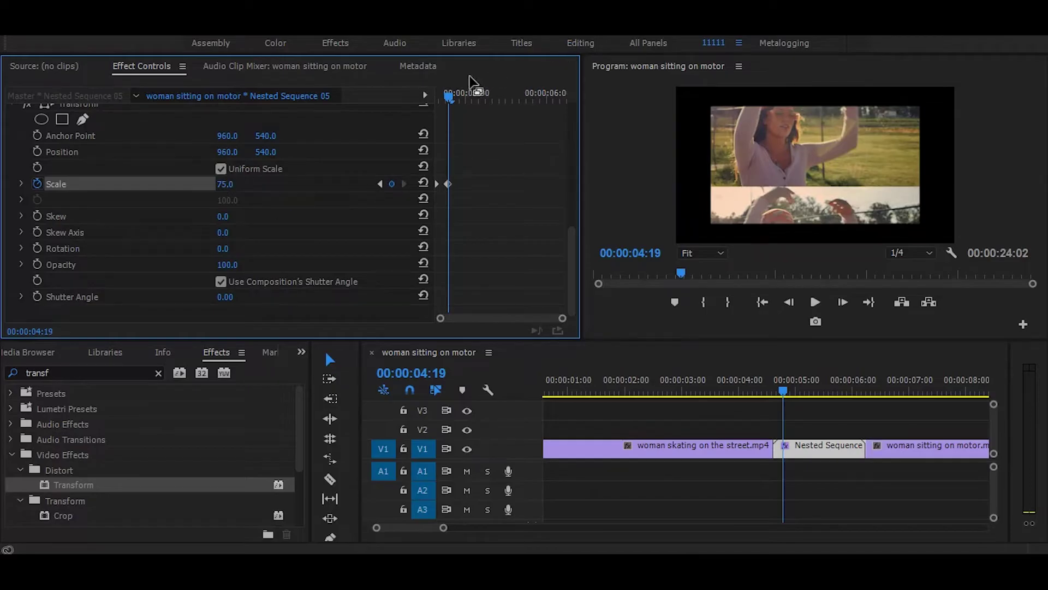
Add a Scale keyframe holding 75 at 06:01 and return Scale to 100 at 06:05
left_click_drag(453, 95, 552, 91)
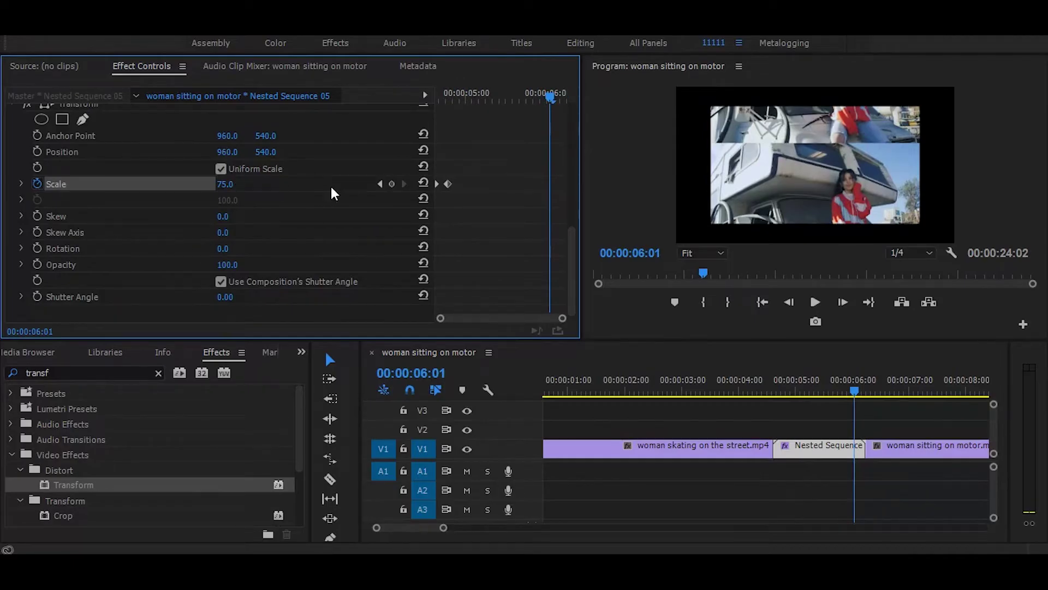
left_click(394, 184)
left_click_drag(548, 100, 562, 101)
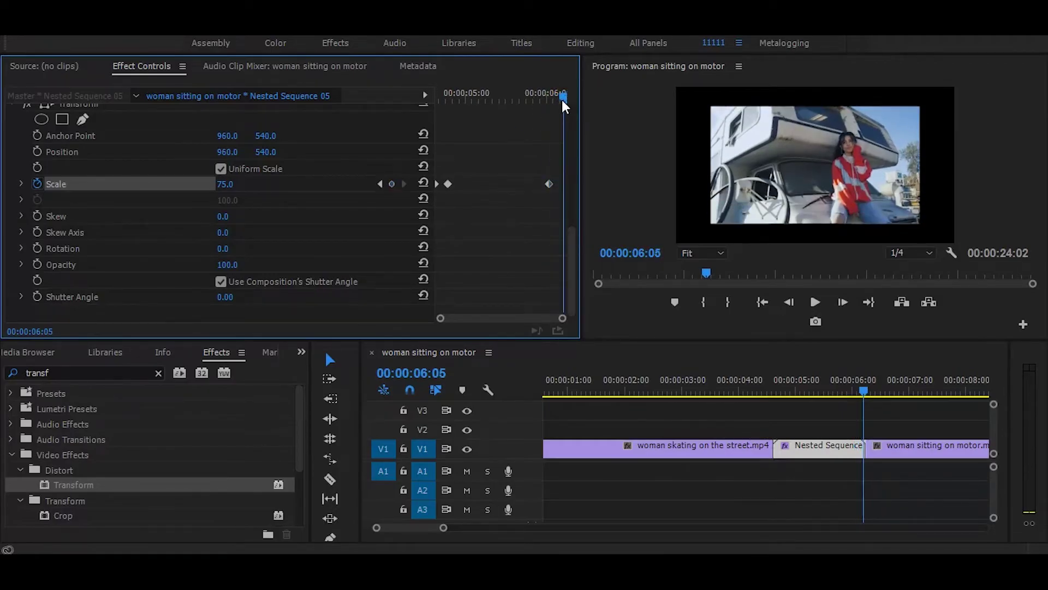
left_click(236, 184)
type("100")
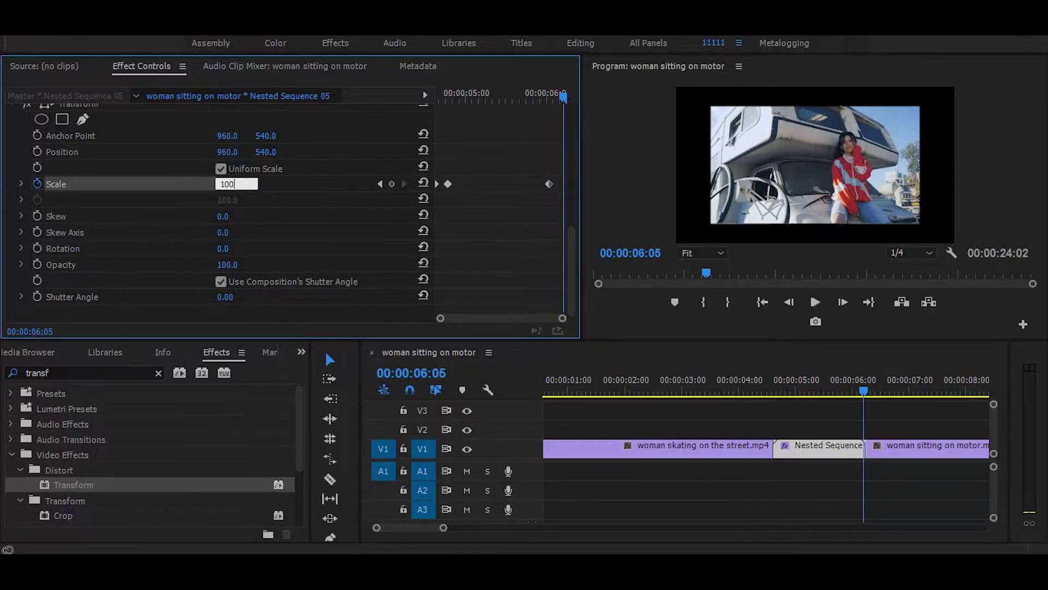
key("Return")
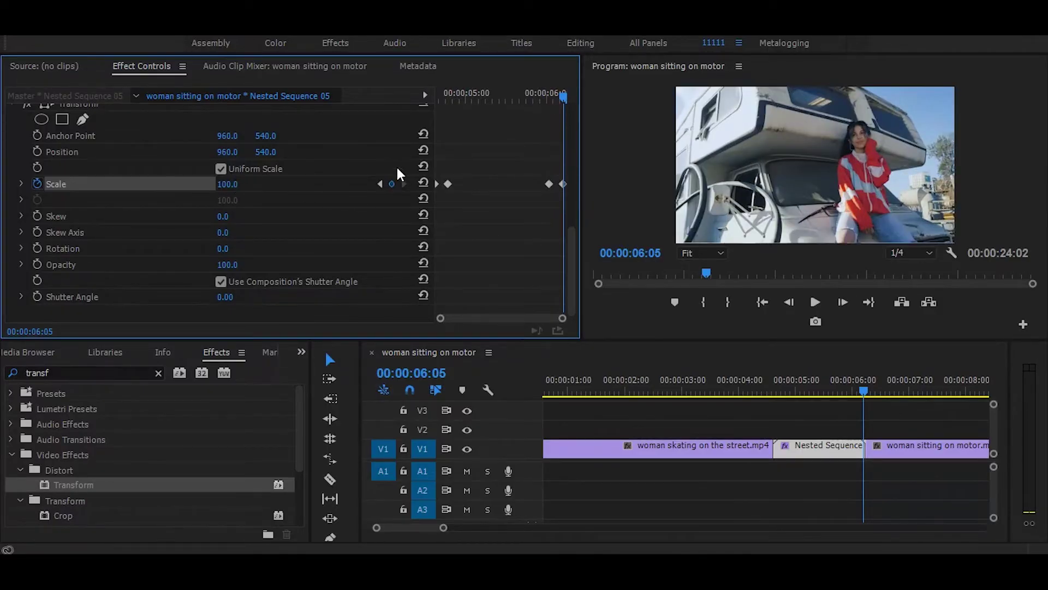
Play back the scale animation and park the playhead at 00:00:05:02
left_click_drag(807, 390, 764, 391)
key("space")
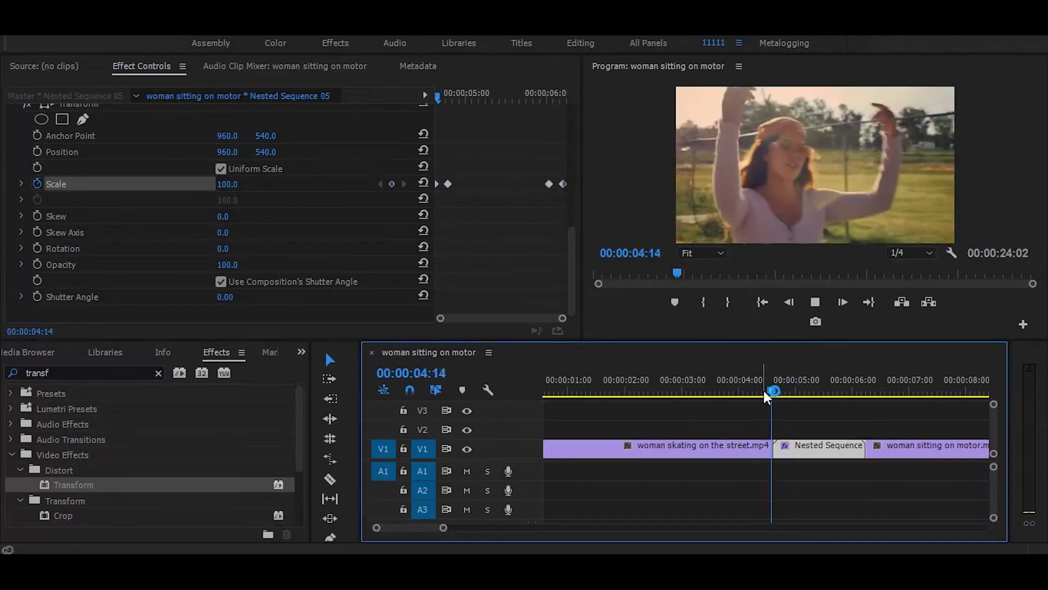
key("space")
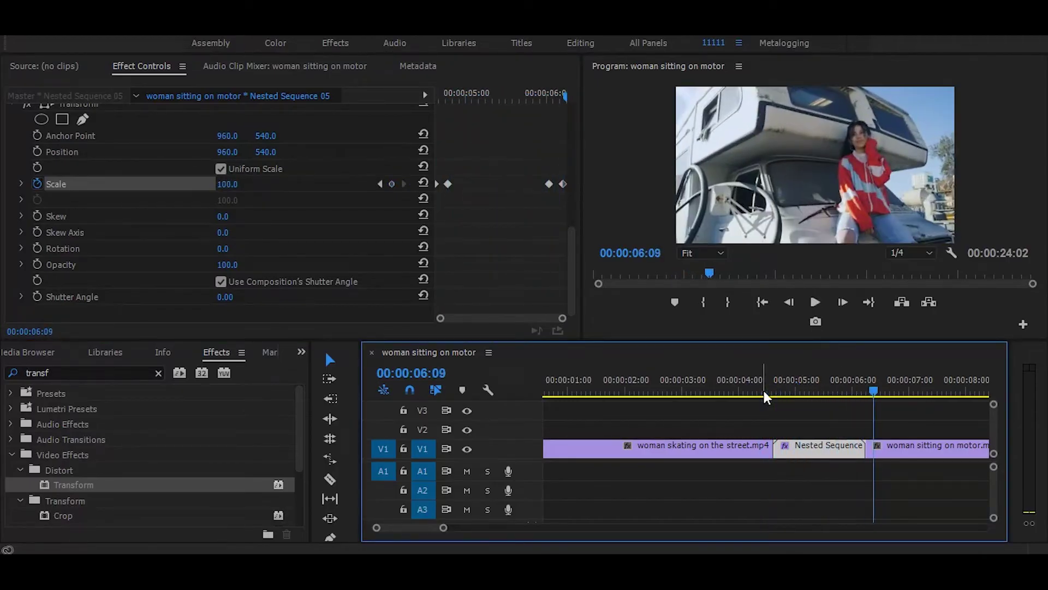
left_click(800, 389)
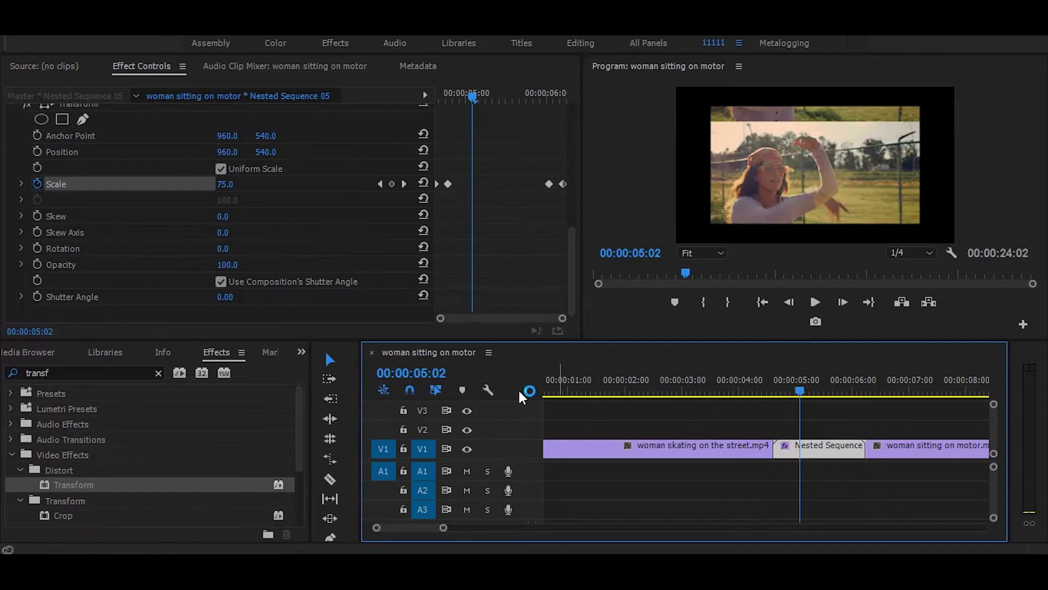
Create a new Adjustment Layer from the Project panel with default settings
left_click(300, 348)
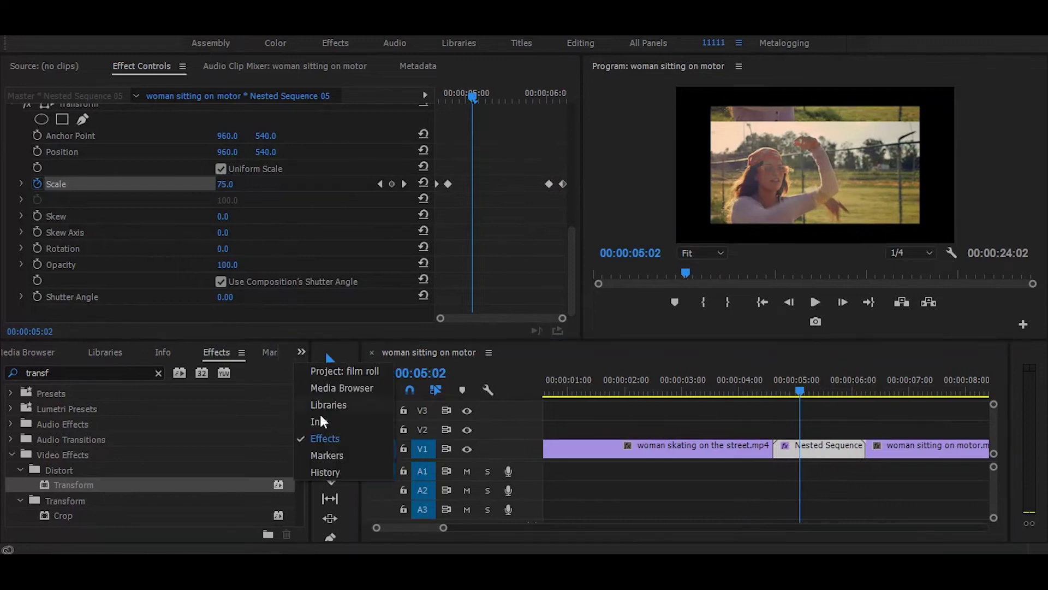
left_click(346, 371)
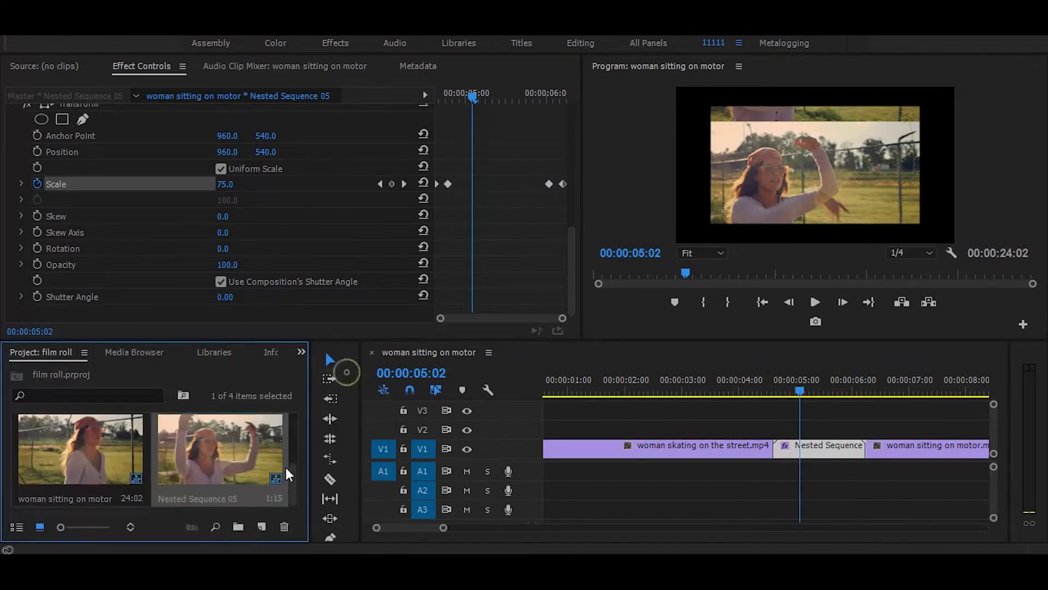
left_click(263, 527)
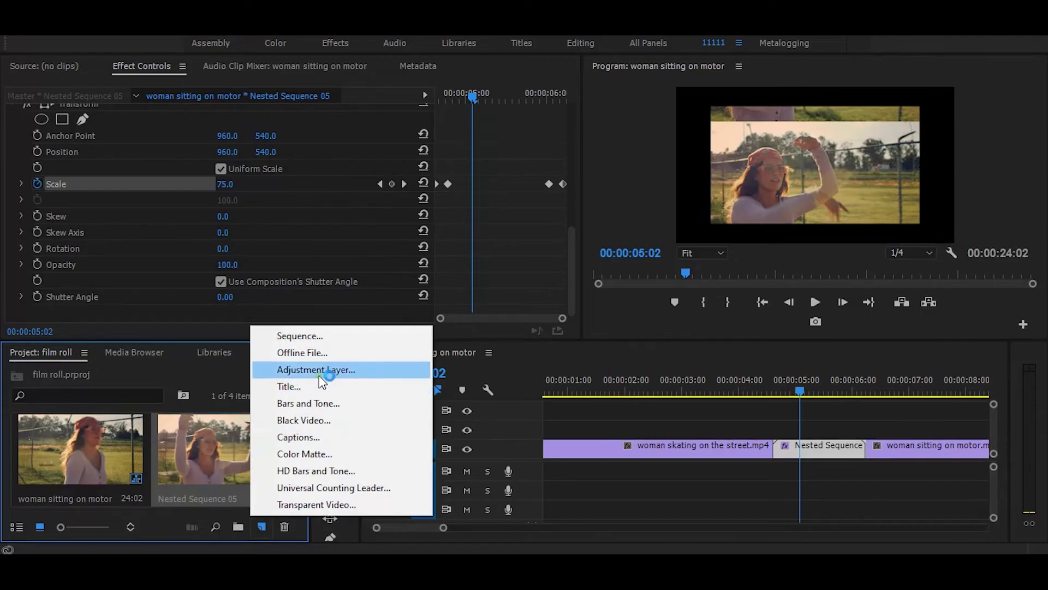
left_click(323, 370)
left_click(569, 343)
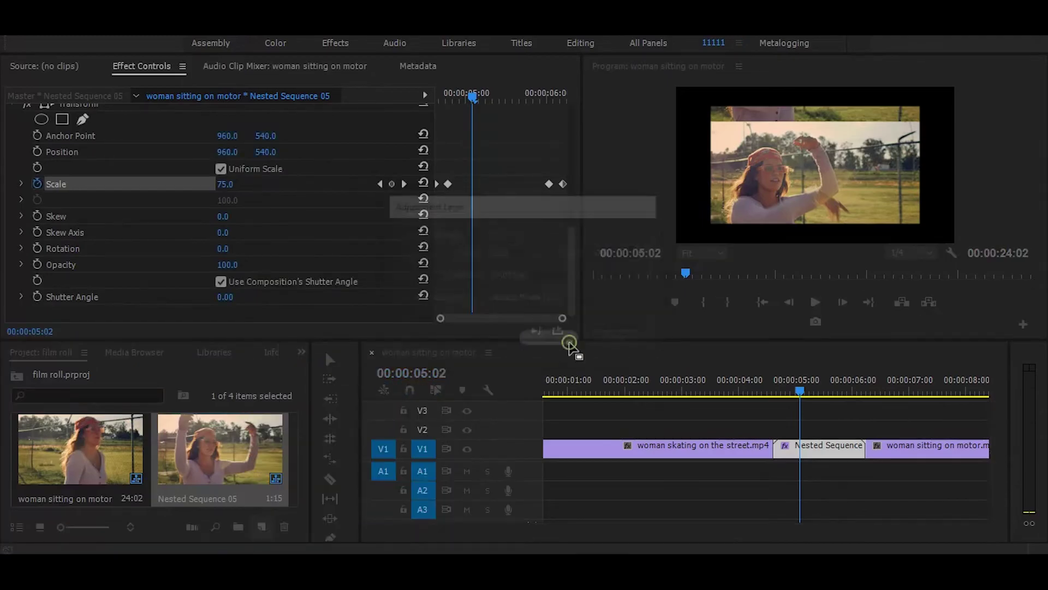
Place the Adjustment Layer on V2 and trim it to span Nested Sequence 05
left_click_drag(66, 439, 774, 427)
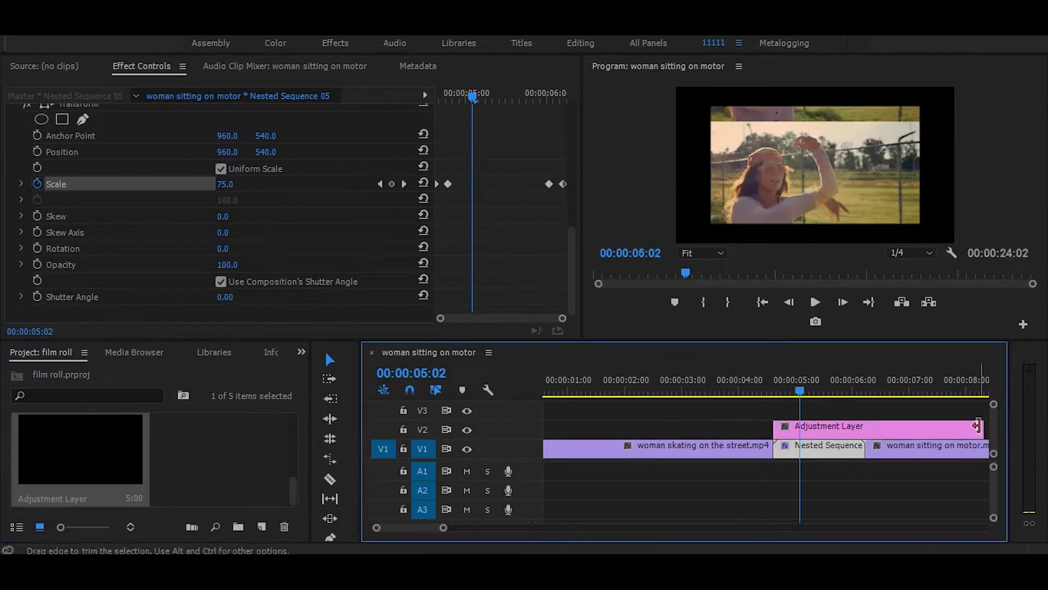
left_click_drag(984, 429, 865, 448)
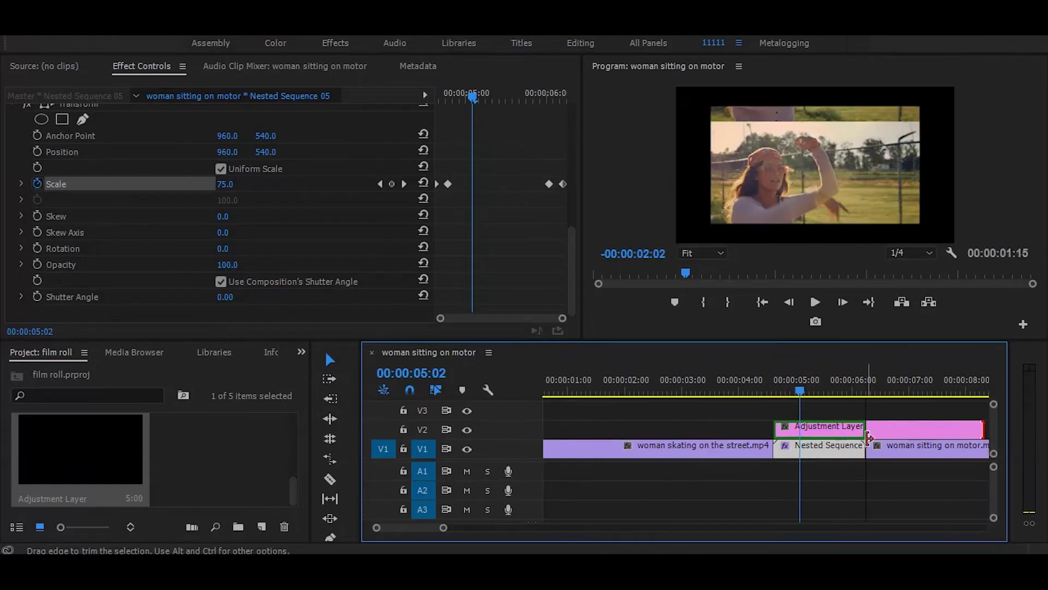
left_click(833, 430)
left_click(812, 377)
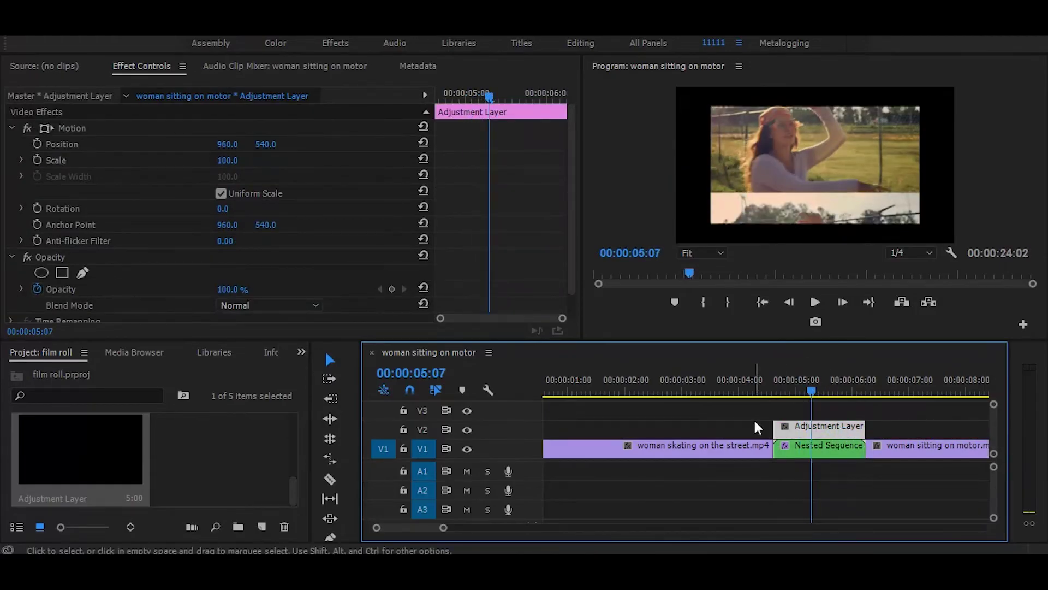
left_click(300, 352)
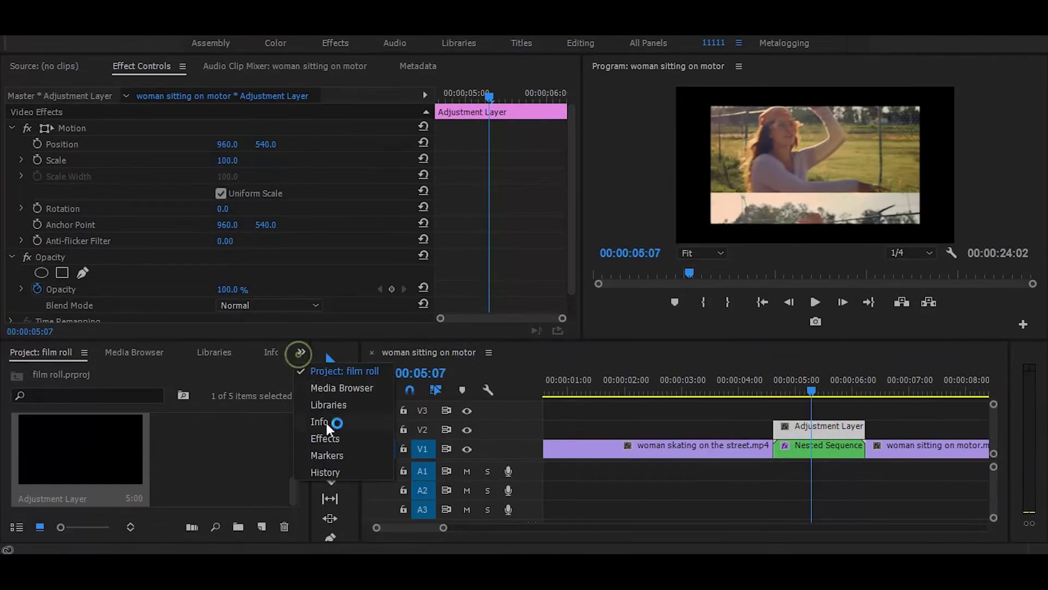
Search 'direc' and apply Blur & Sharpen > Directional Blur to the Adjustment Layer
left_click(326, 437)
left_click(159, 373)
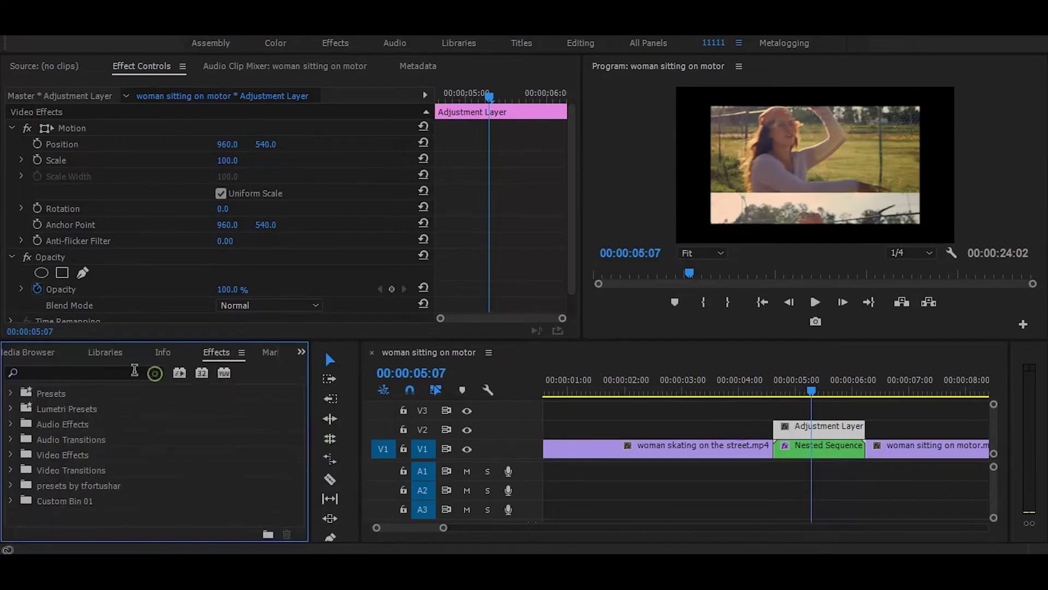
type("direct")
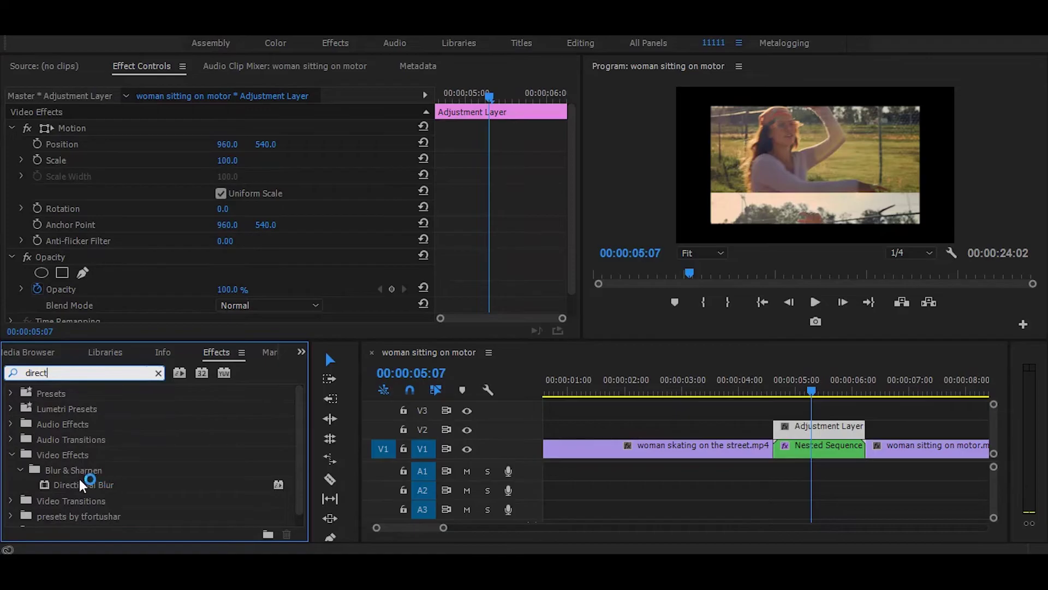
left_click_drag(61, 483, 801, 427)
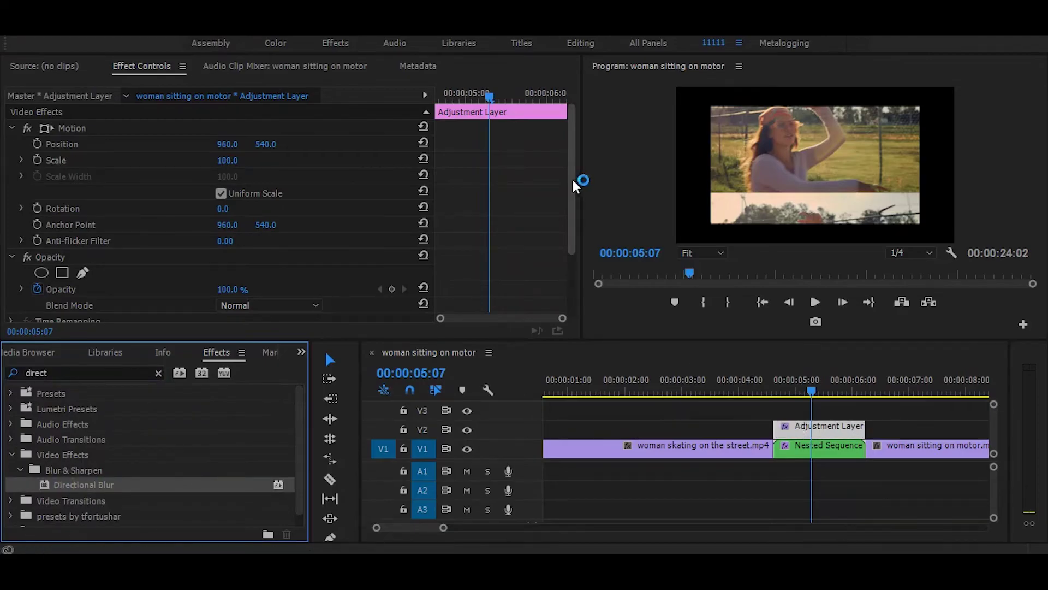
Set the Directional Blur's Blur Length to 15
left_click_drag(573, 179, 558, 250)
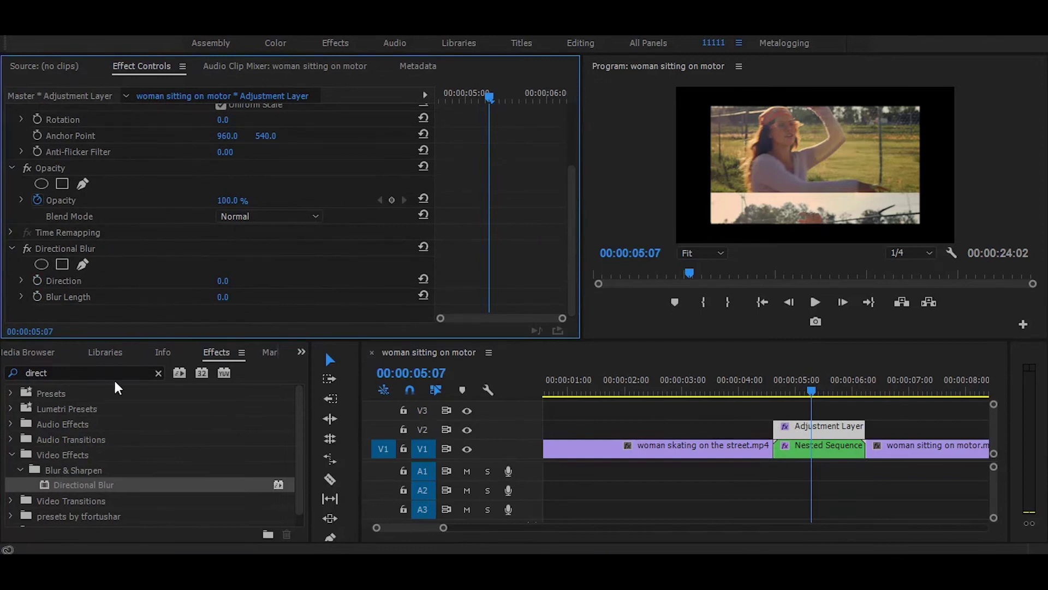
left_click_drag(222, 300, 237, 293)
left_click(236, 294)
key("BackSpace")
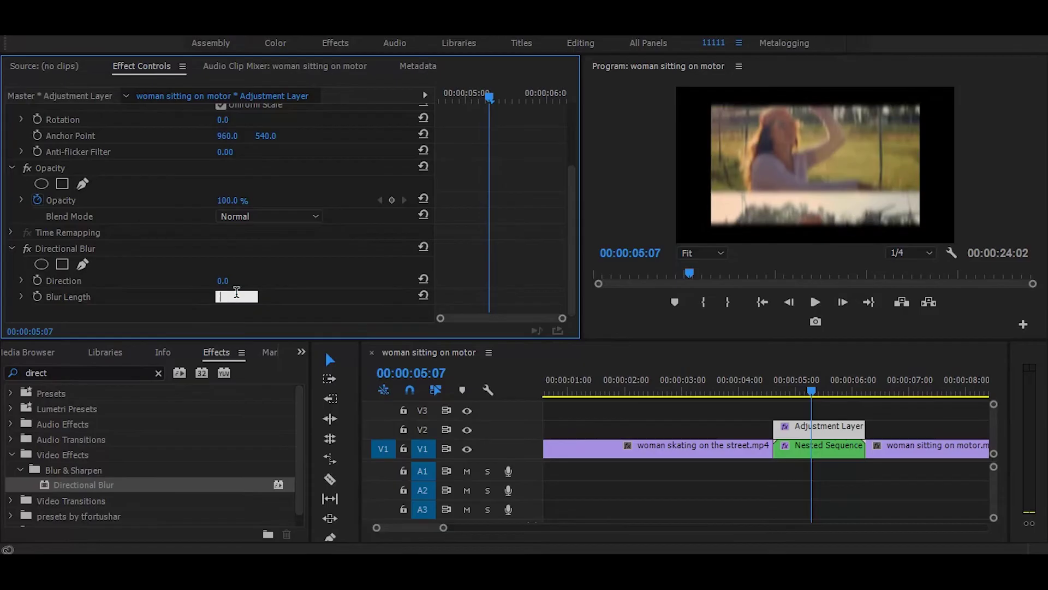
type("15")
key("Return")
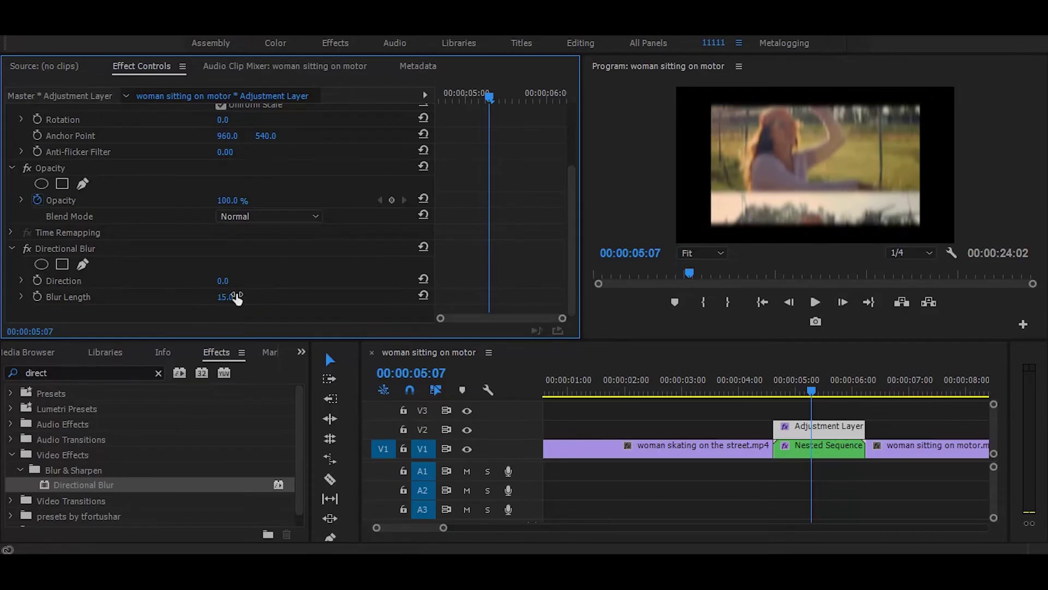